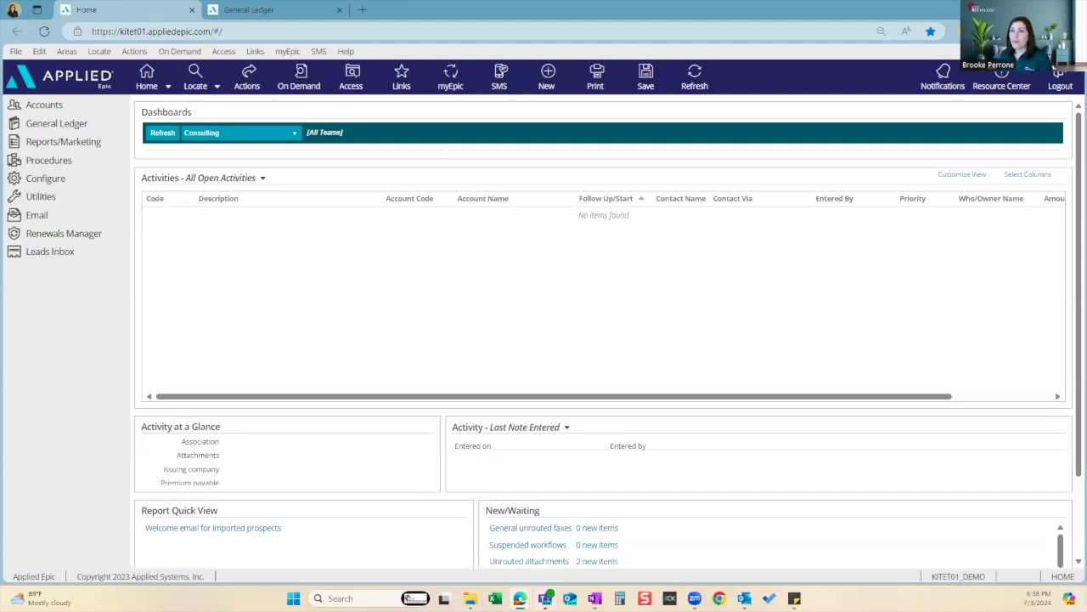
Start a new general ledger budget in GL Budgeting with the description "2024 Budget".
left_click(51, 126)
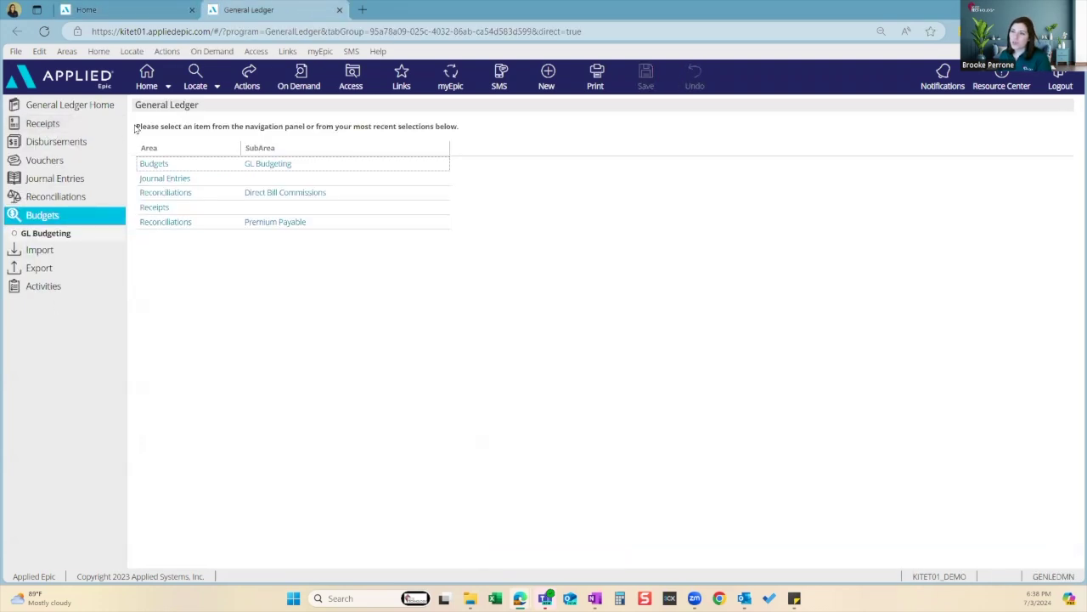
left_click(60, 237)
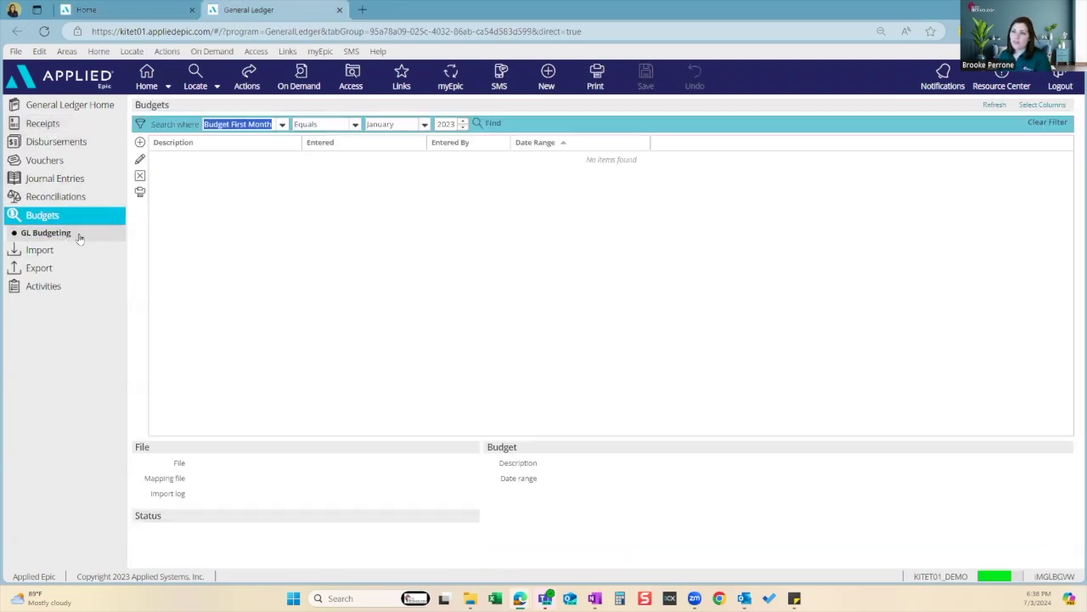
left_click(139, 142)
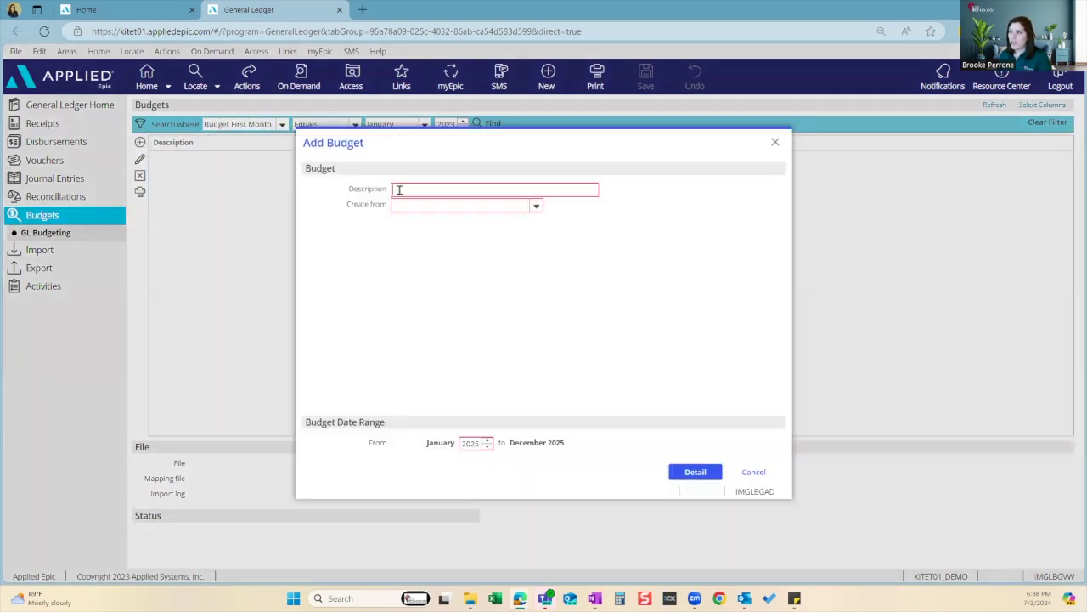
type("2024 Budget")
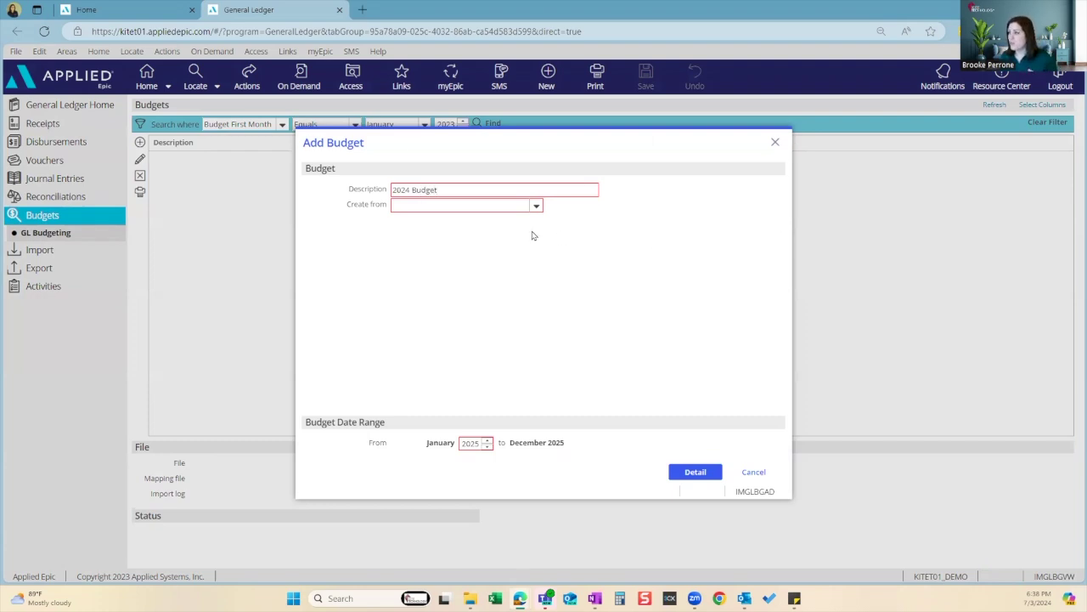
Try Existing Budget, Import File and Manual Entry in turn as the source for creating the budget.
left_click(536, 204)
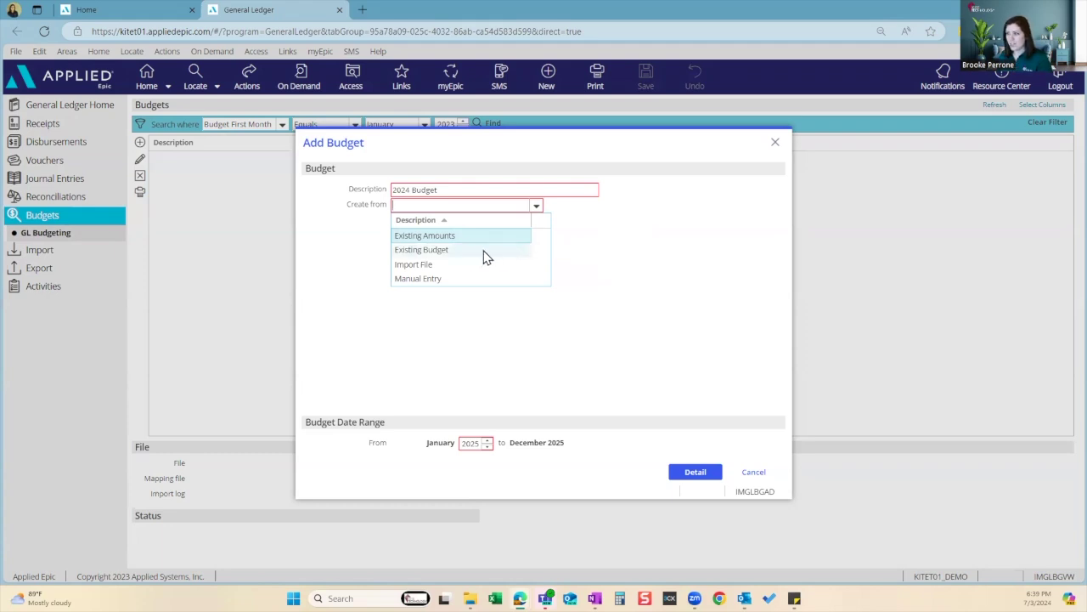
left_click(429, 252)
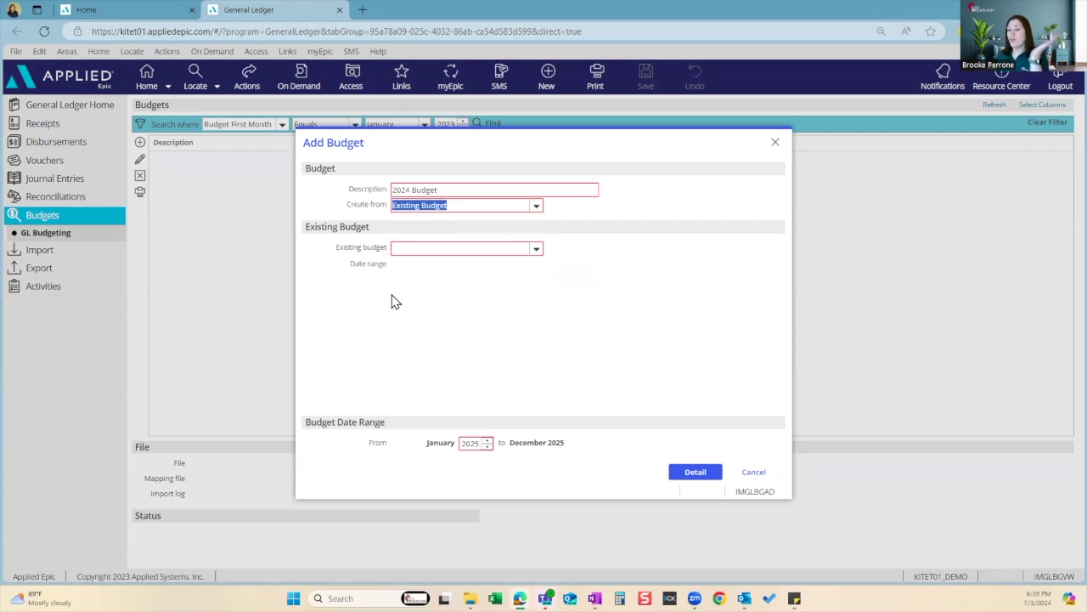
left_click(536, 205)
left_click(503, 267)
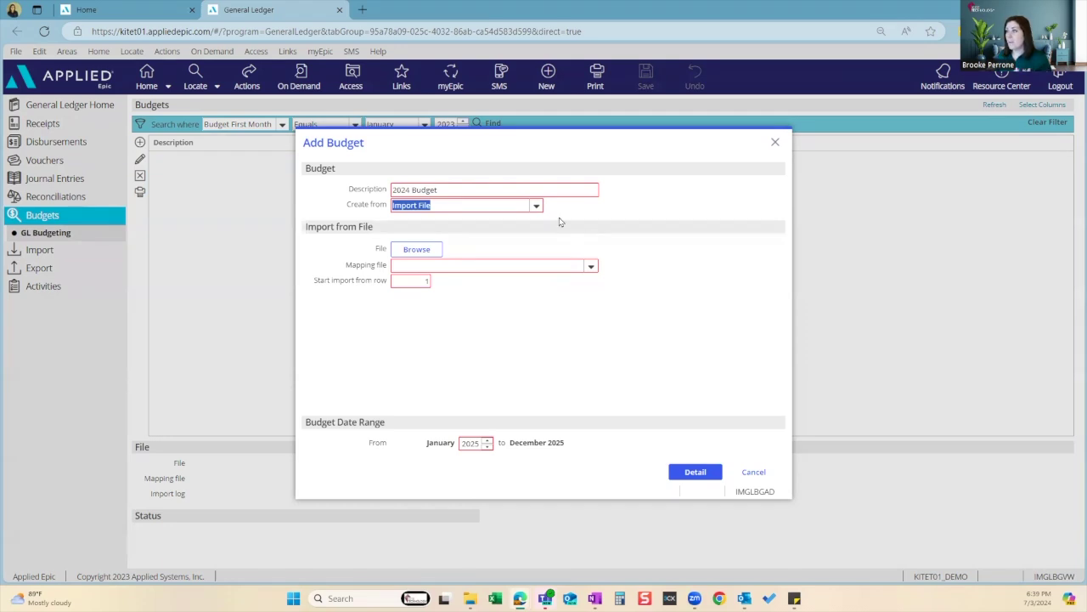
left_click(536, 205)
left_click(496, 277)
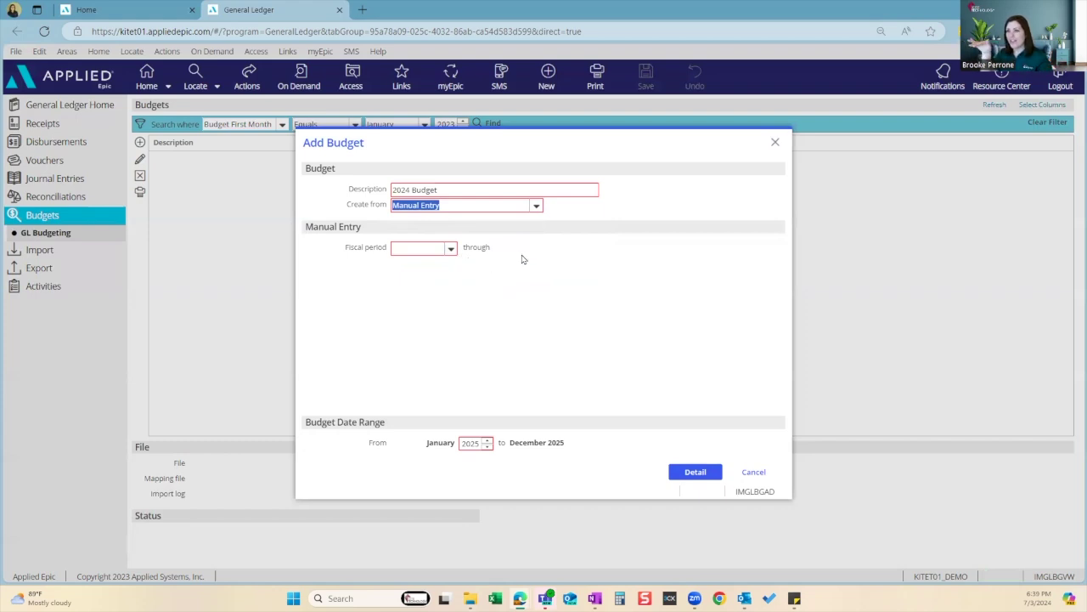
left_click(577, 228)
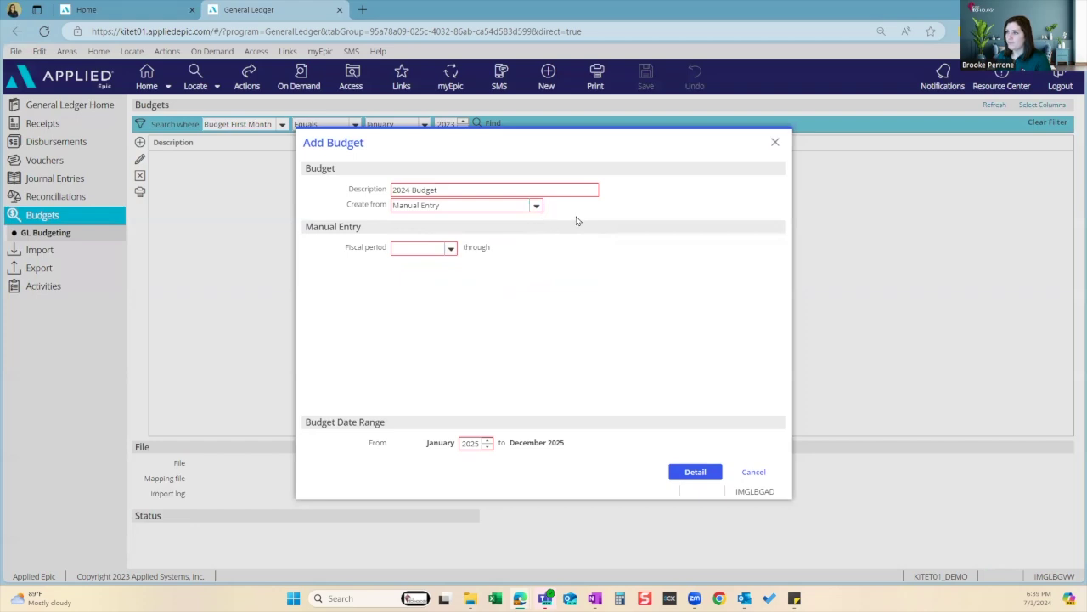
Create the budget from Existing Amounts, with 2023 as the selected date range year and 2024 as the budget year.
left_click(536, 206)
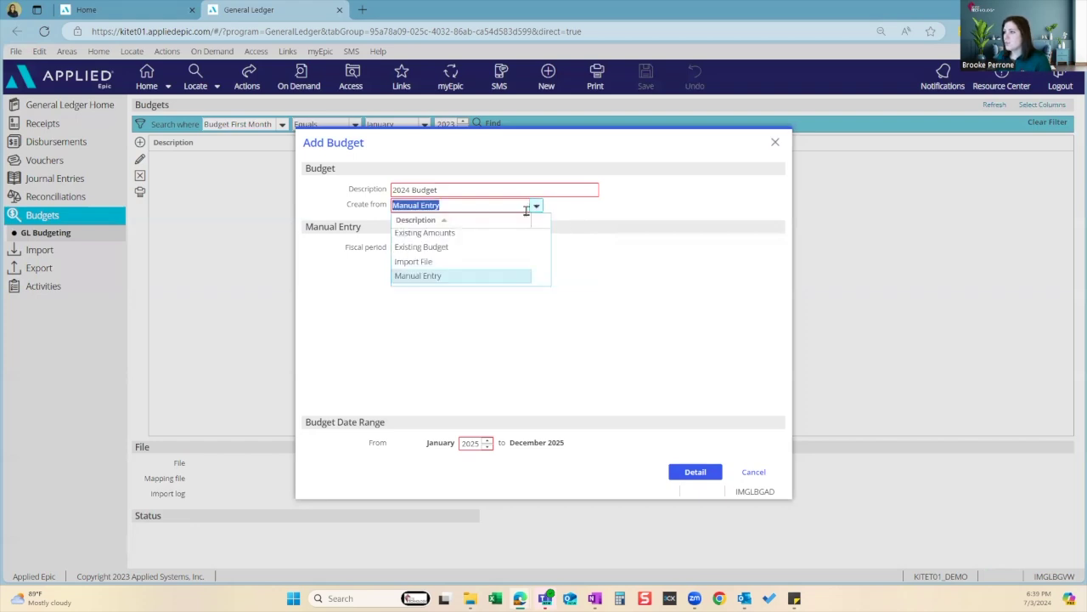
left_click(490, 232)
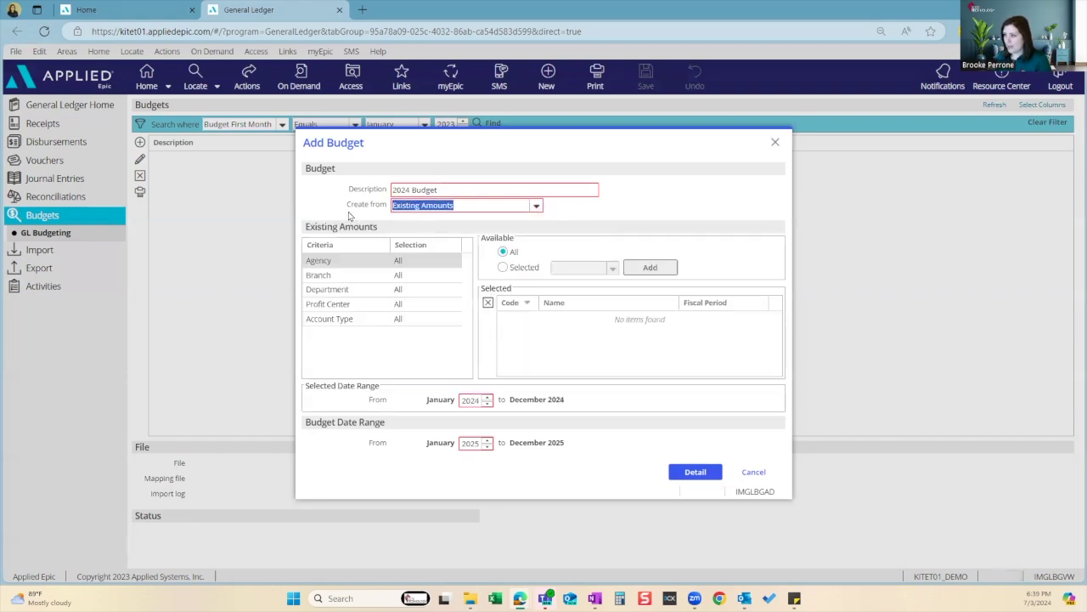
left_click(488, 403)
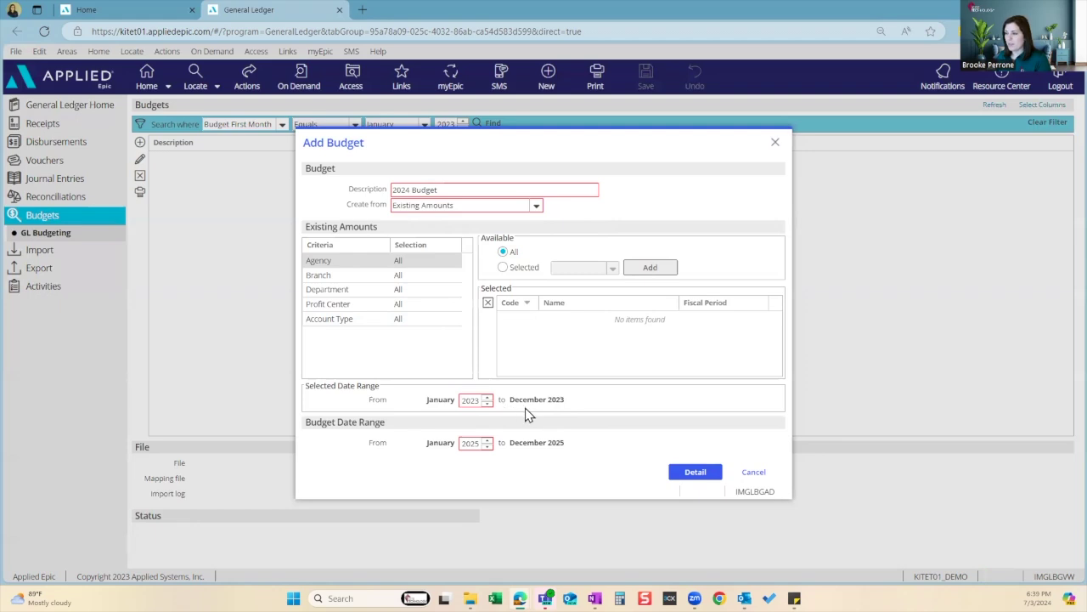
left_click(488, 446)
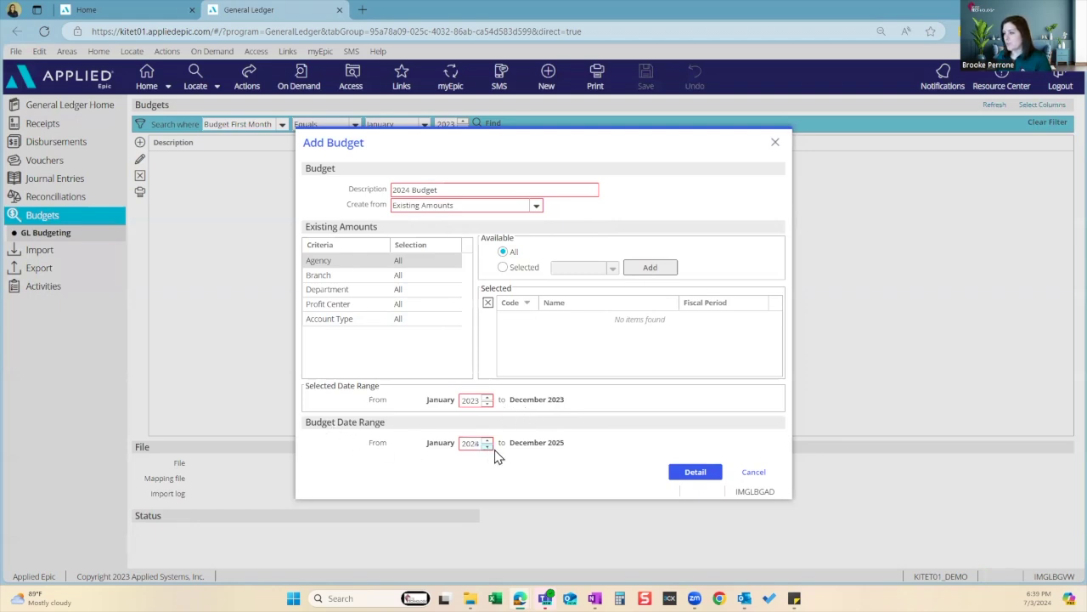
Restrict the Agency criterion to selected agencies and add INS, Insurance Services, Inc.
left_click(408, 260)
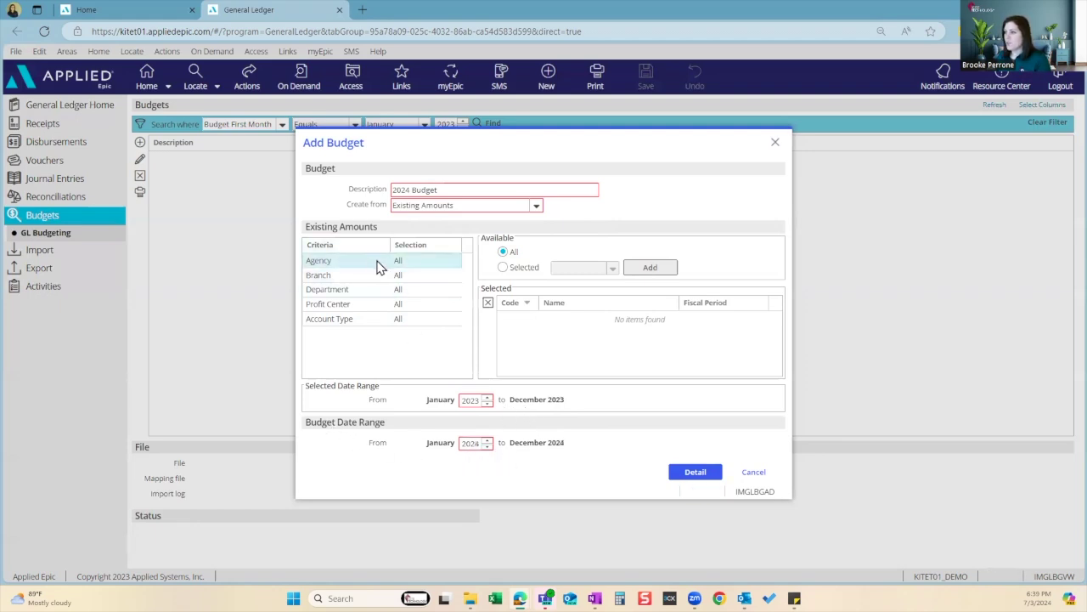
left_click(503, 267)
left_click(606, 266)
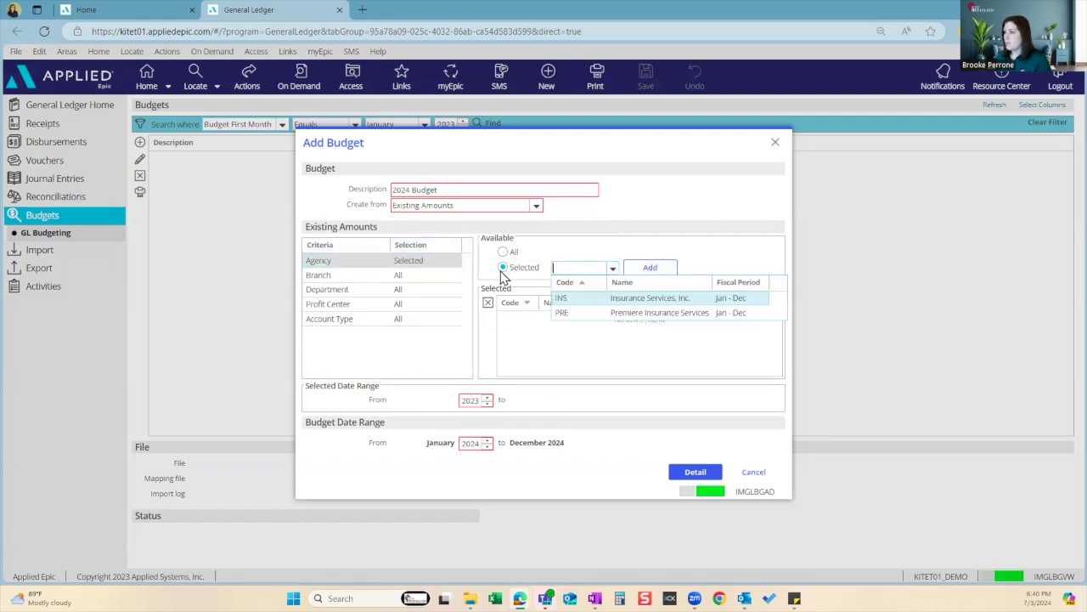
left_click(635, 303)
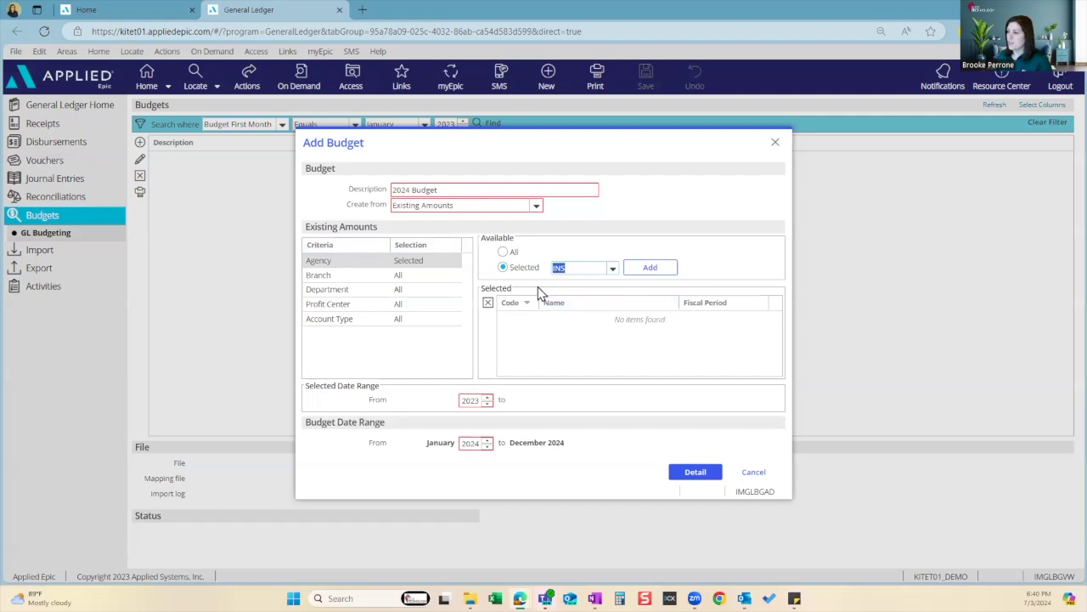
left_click(638, 273)
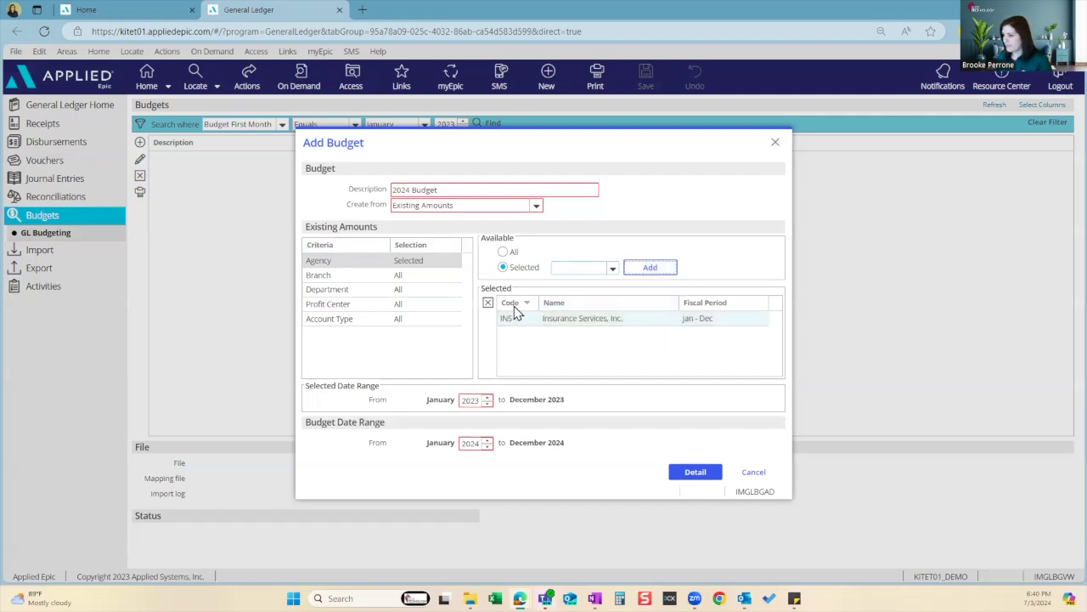
Exclude the Asset, Liability and Equity account types, keeping Income and Expense, and generate the budget detail.
left_click(382, 323)
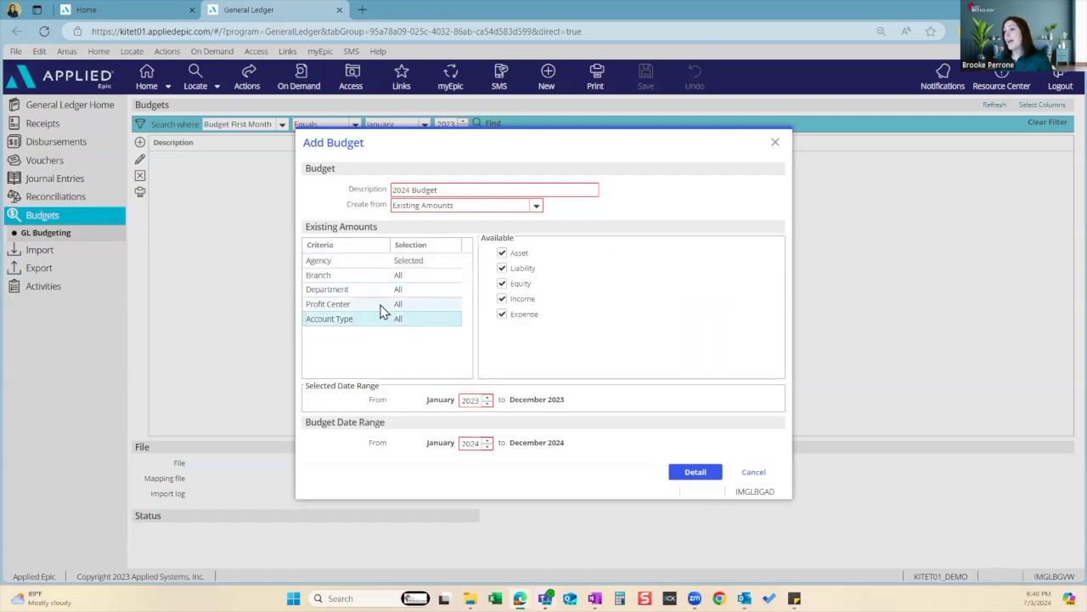
left_click(526, 257)
left_click(528, 267)
left_click(532, 284)
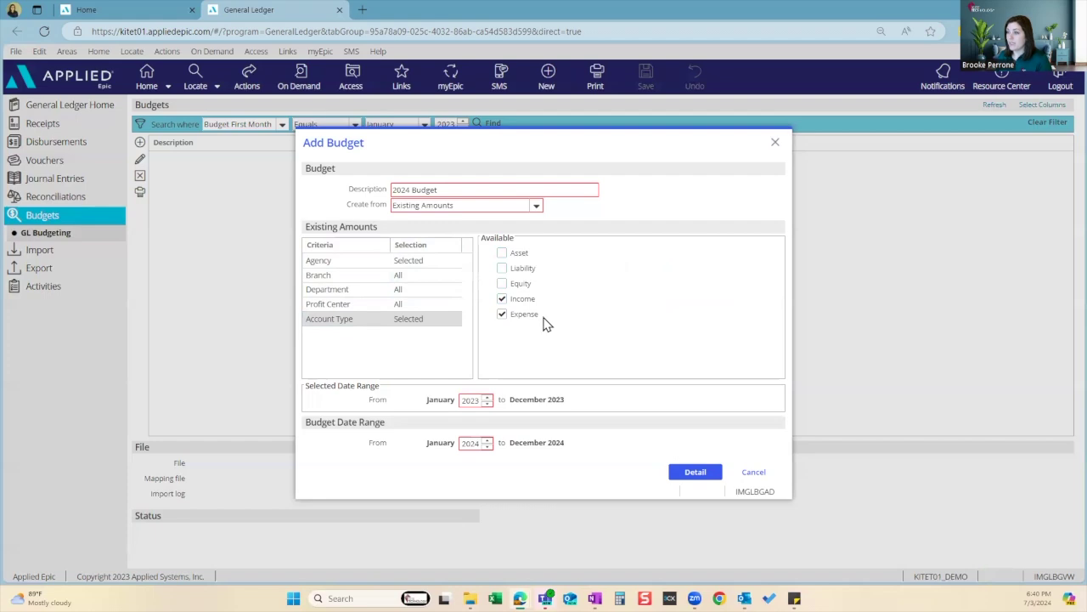
left_click(693, 477)
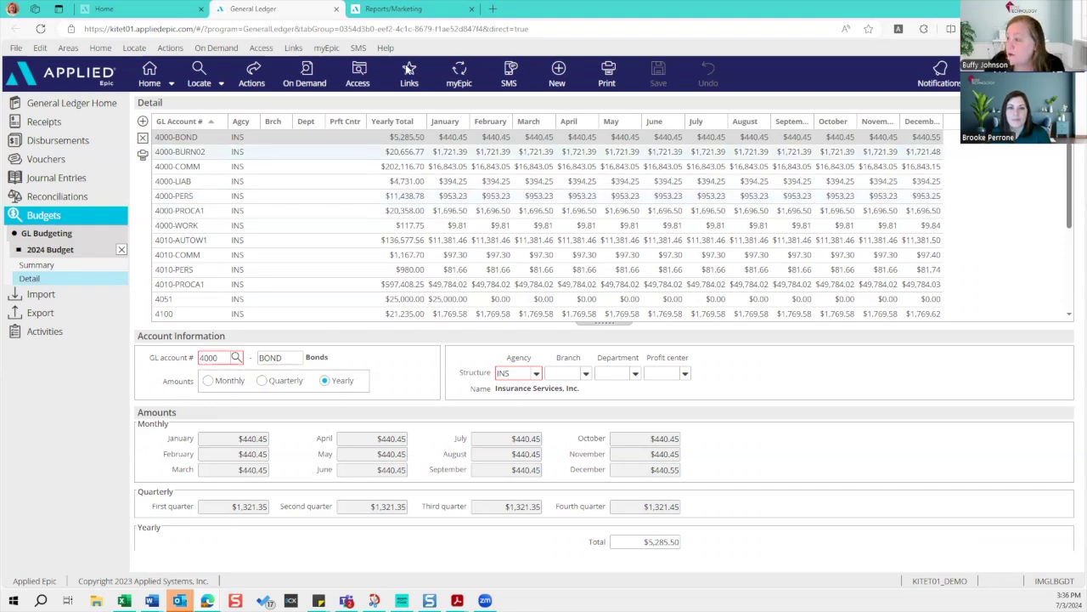
Open the global increase/decrease adjustment for the 2024 Budget.
left_click(253, 74)
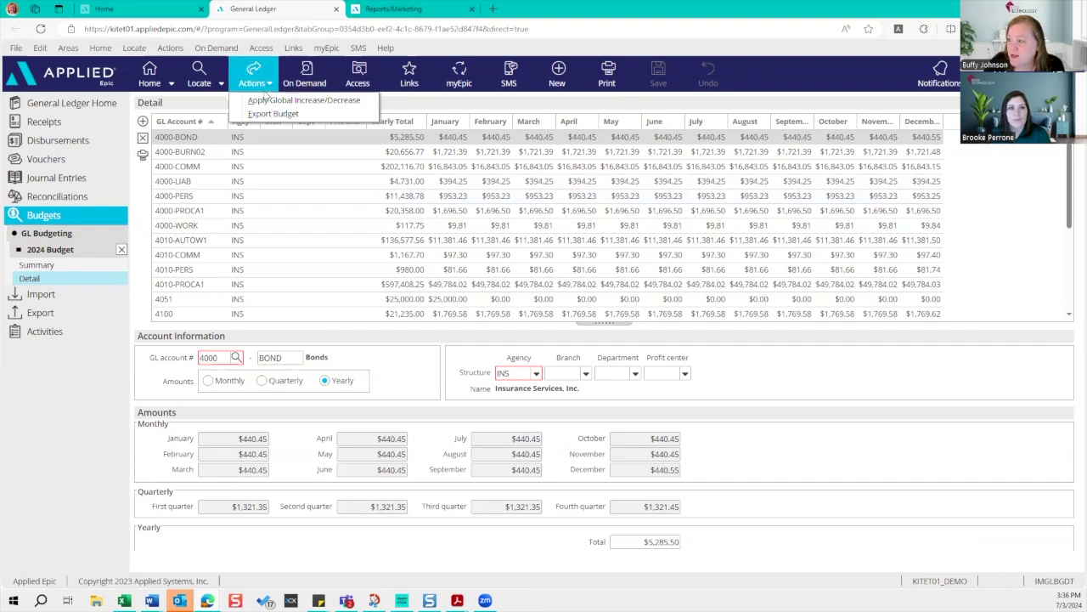
left_click(271, 101)
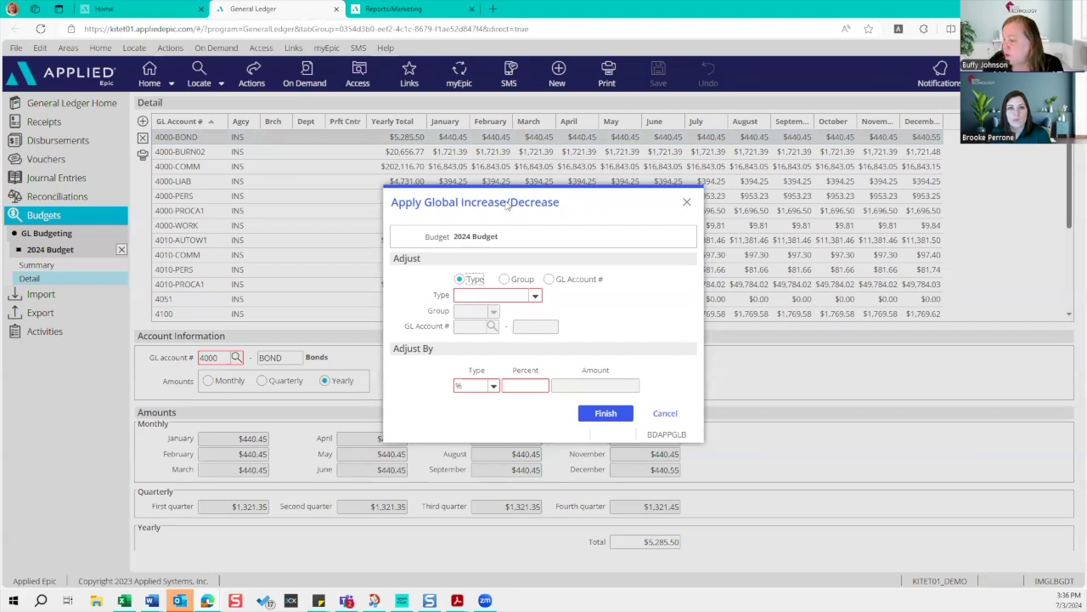
Look through the choices for adjusting by account type, group and GL account number.
left_click(534, 295)
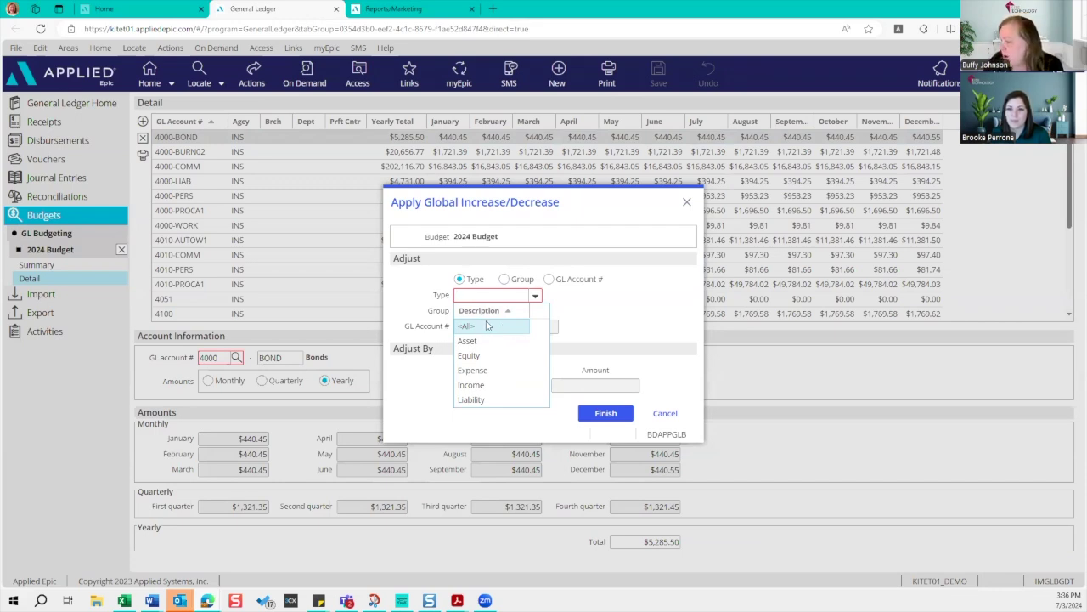
left_click(506, 280)
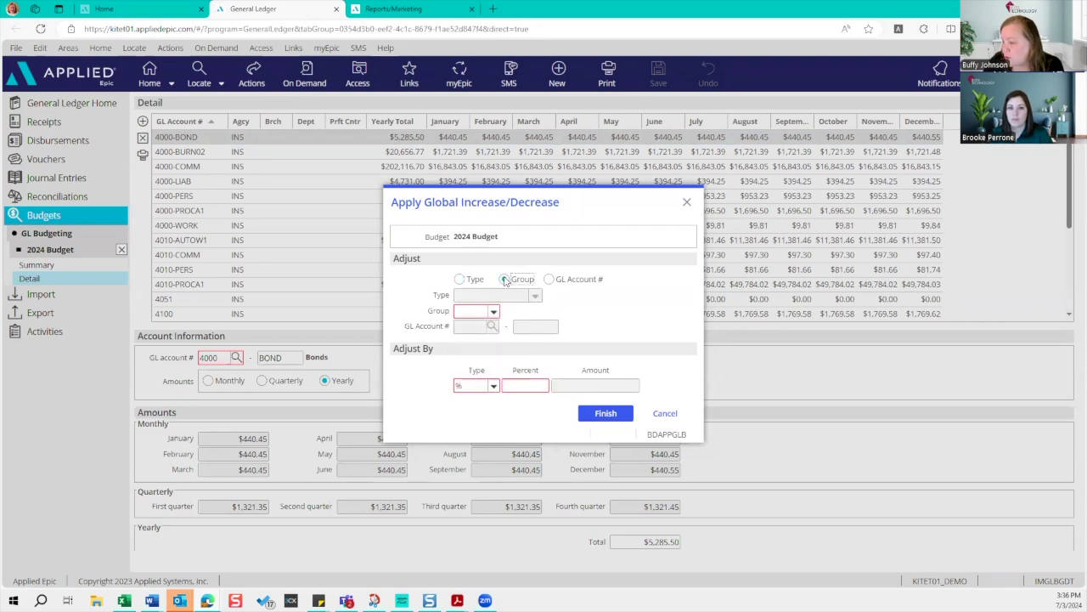
left_click(492, 311)
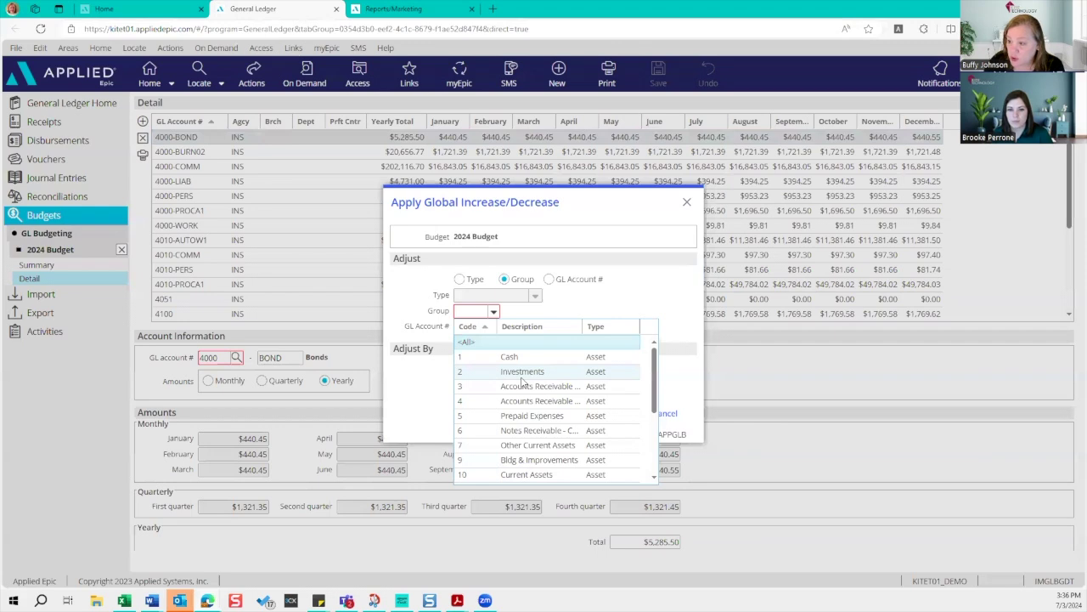
left_click(550, 280)
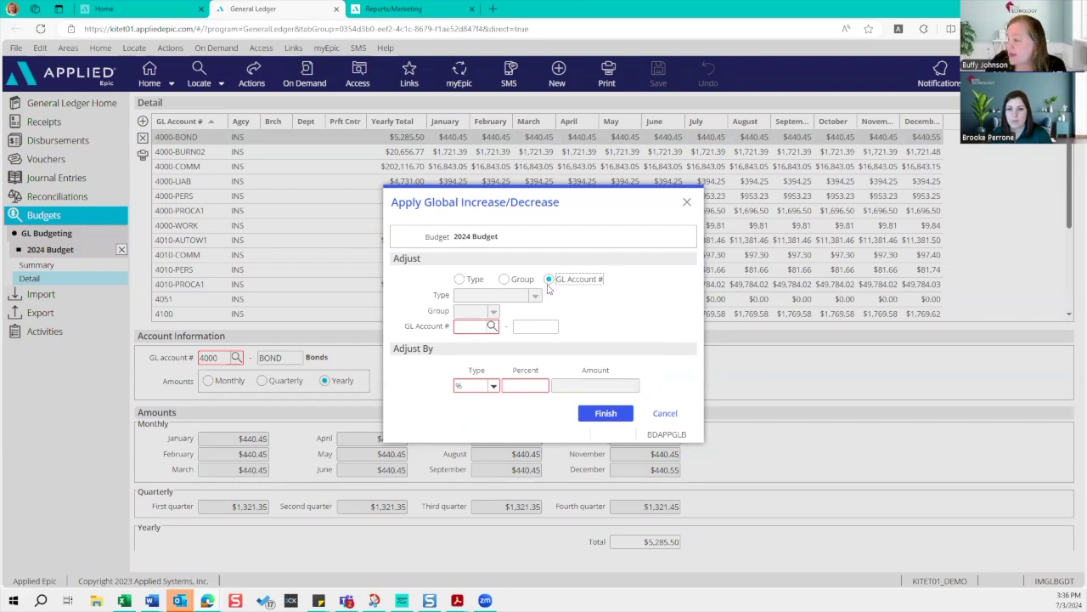
Apply a global increase of 3 percent to all account types in the budget.
left_click(461, 281)
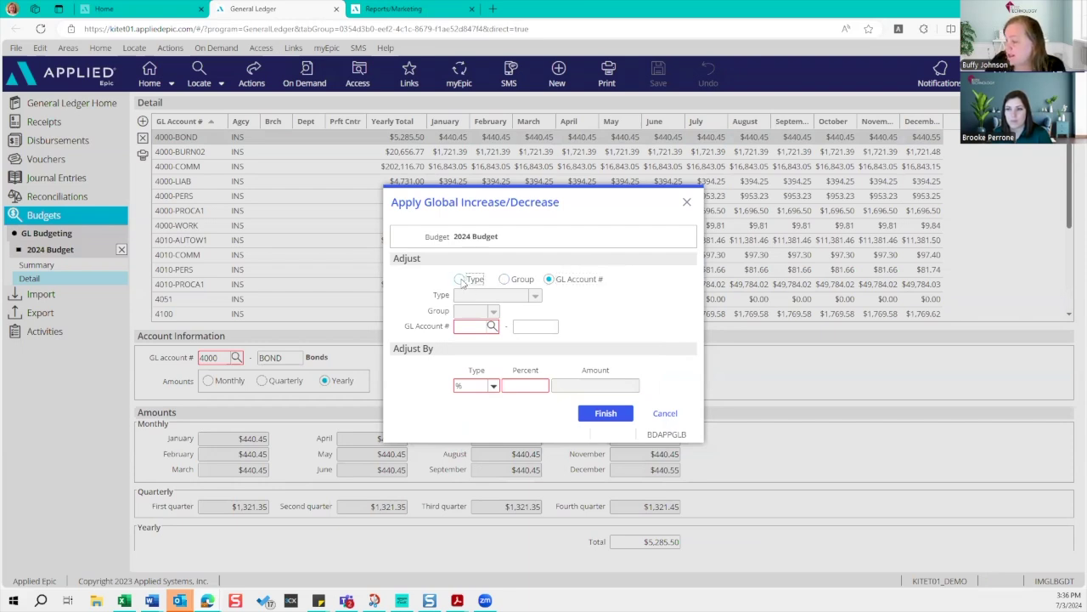
left_click(534, 296)
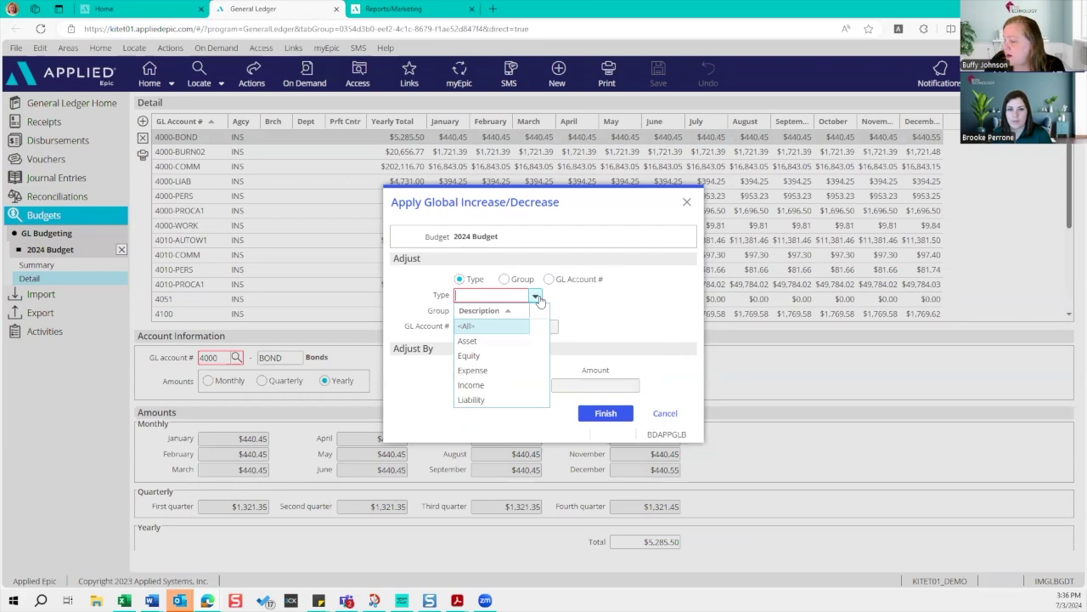
left_click(491, 329)
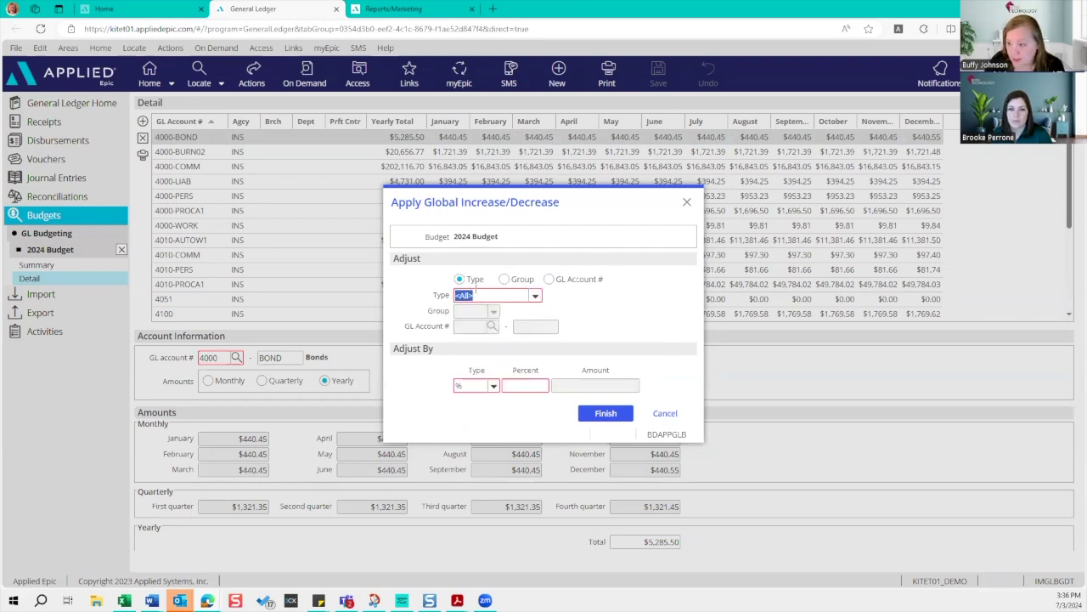
left_click(534, 385)
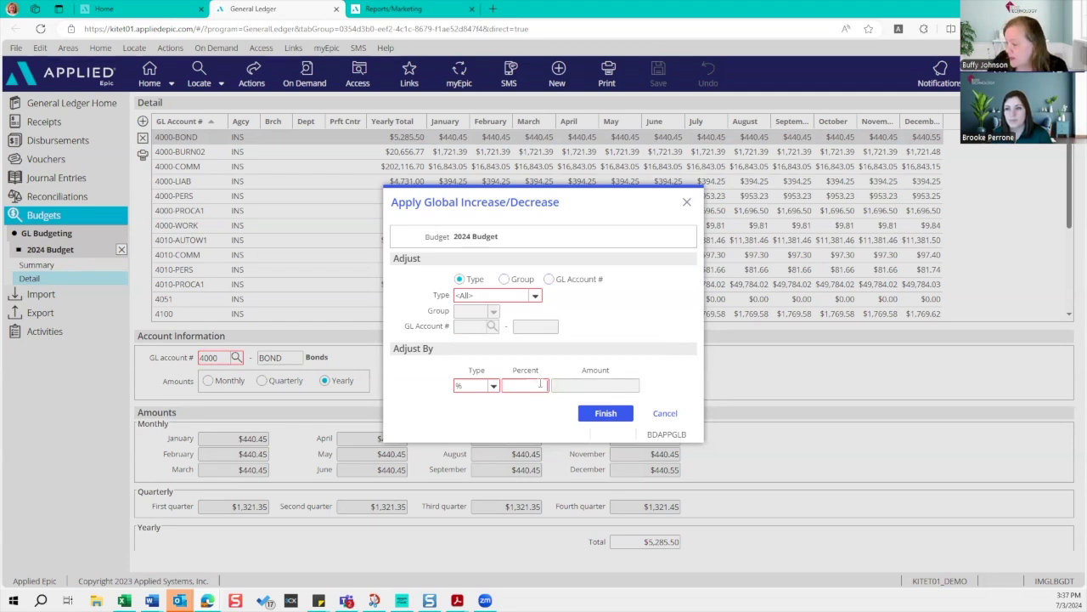
left_click(541, 383)
type("3")
left_click(603, 413)
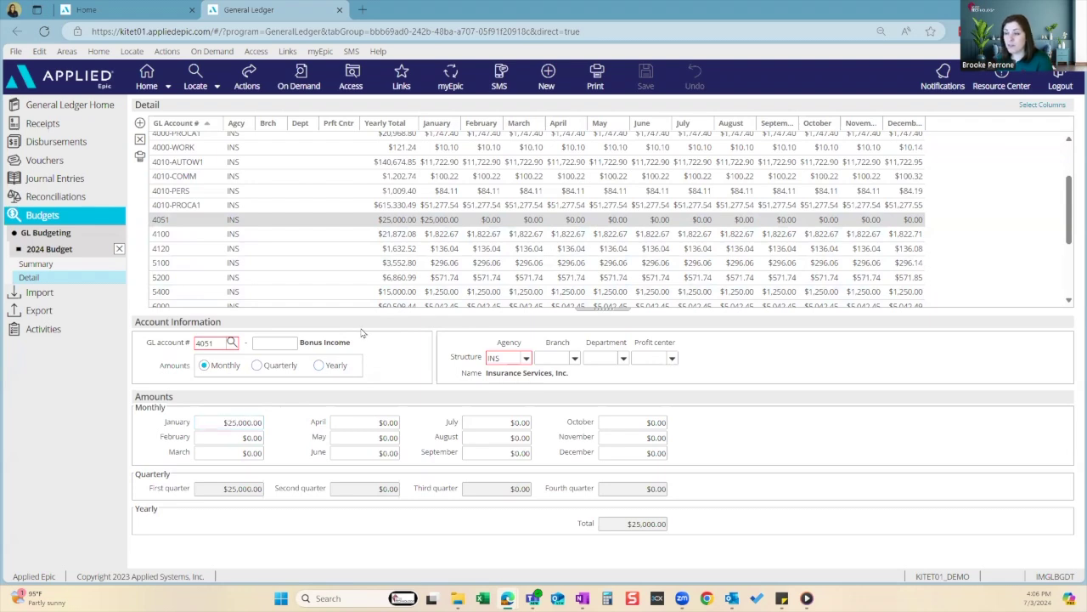
For bonus income account 4051, set the January amount to $0 and the February amount to $50,000.
left_click(232, 425)
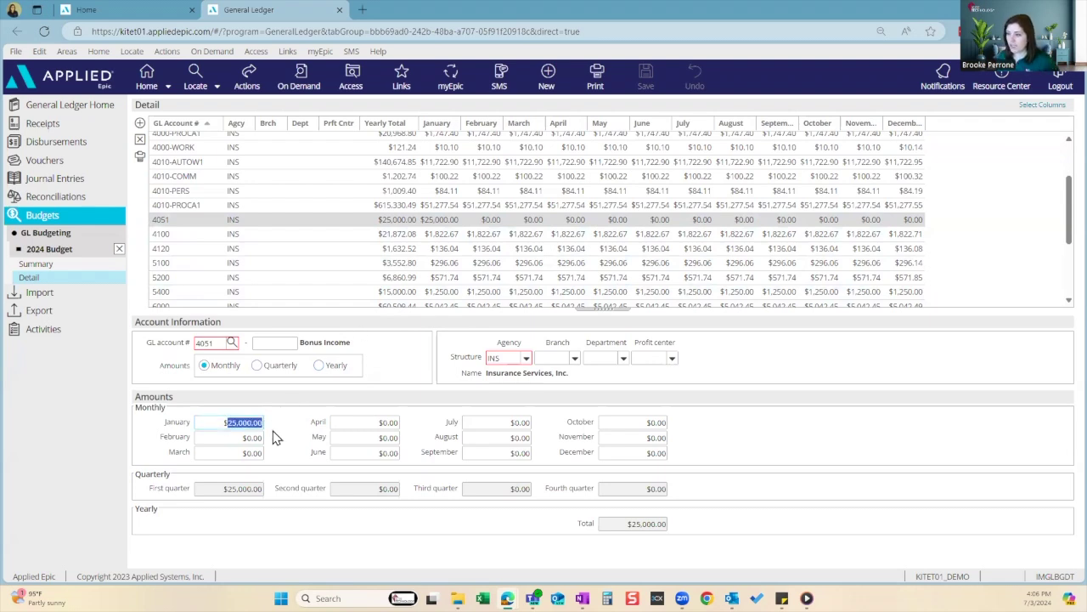
type("$0")
key("Tab")
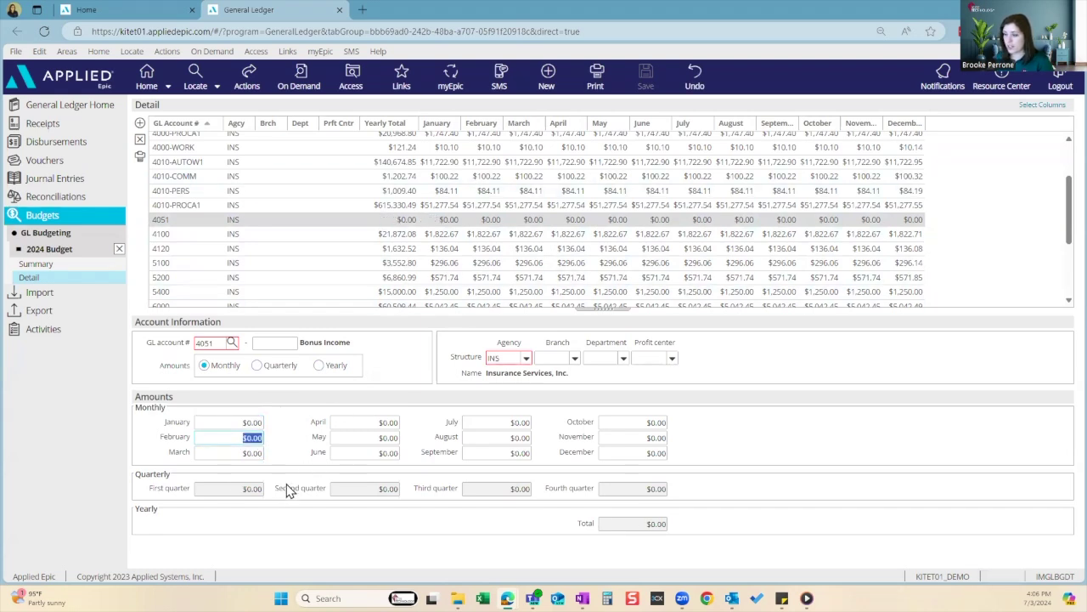
type("50000")
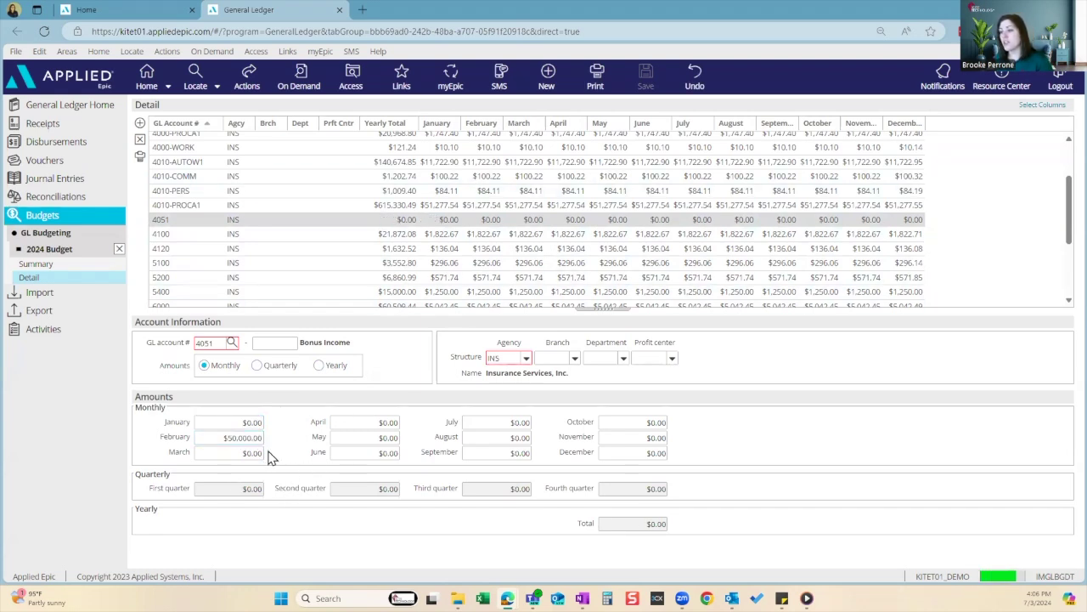
left_click(424, 219)
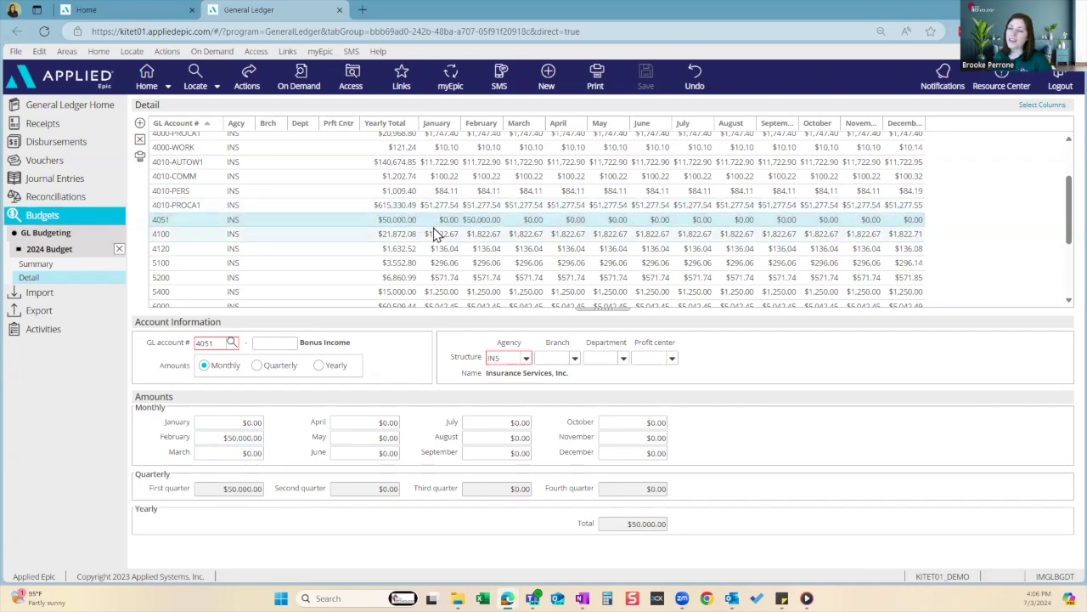
Add a budget line for advertising account 5400 with a yearly total of $15,000.
left_click(410, 235)
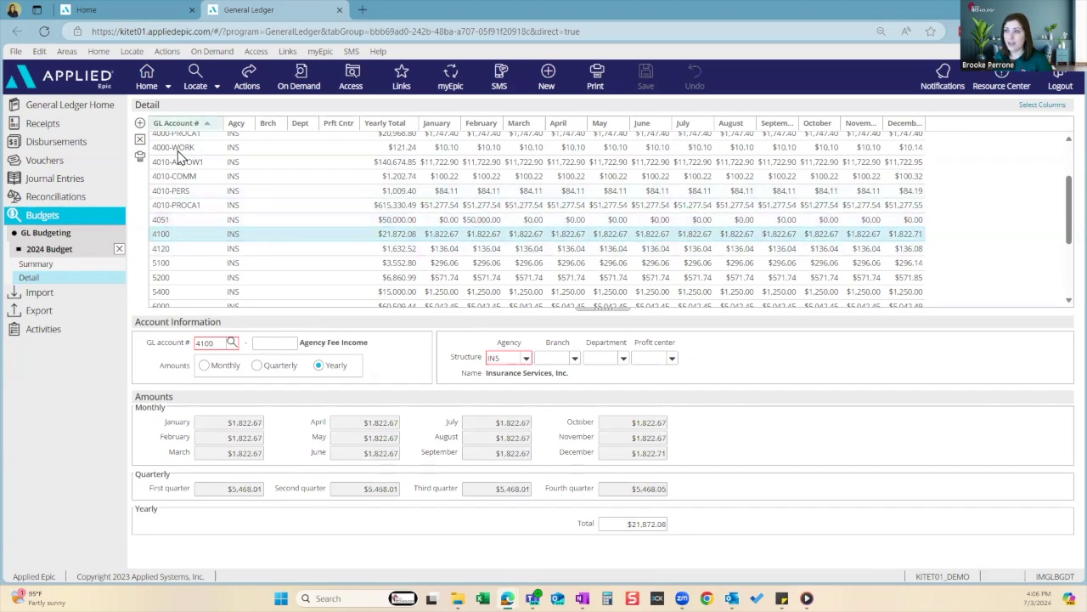
scroll(183, 157, "down", 3)
scroll(231, 243, "up", 2)
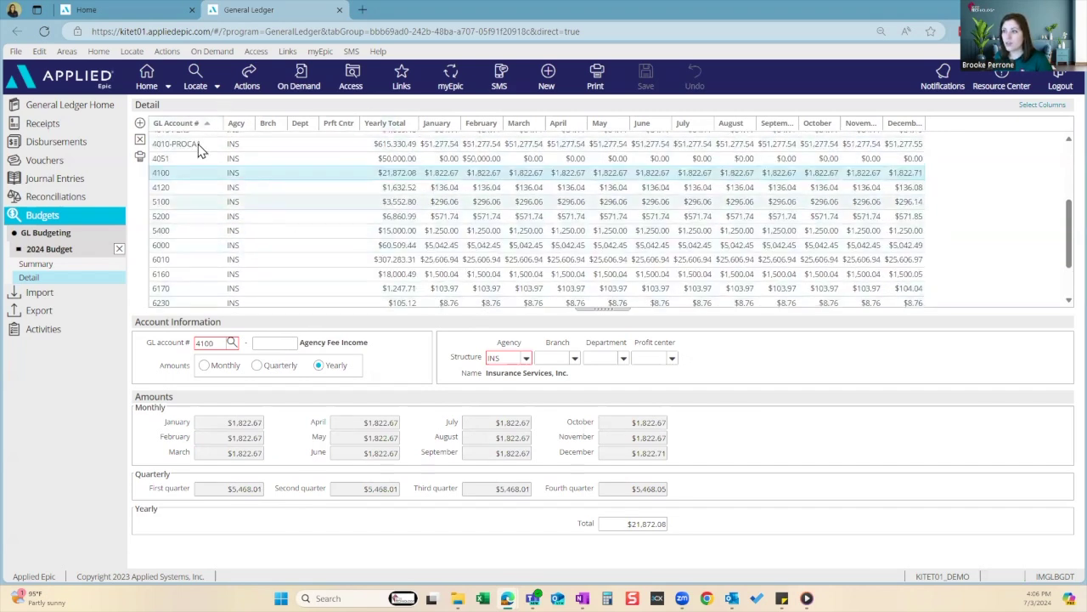
left_click(140, 125)
left_click(215, 342)
type("5400")
key("Tab")
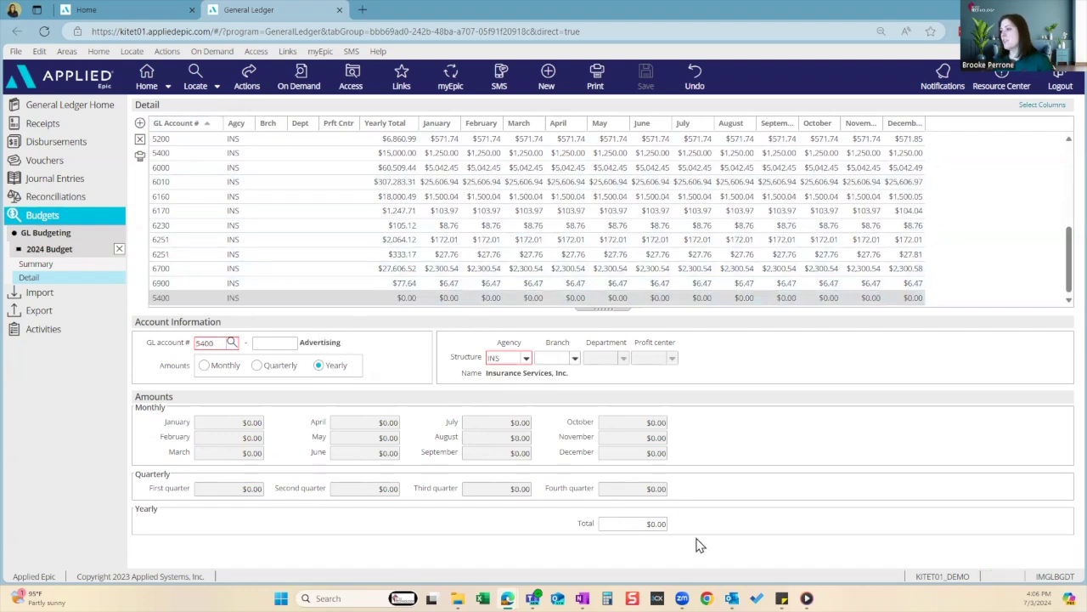
left_click(639, 522)
type("15")
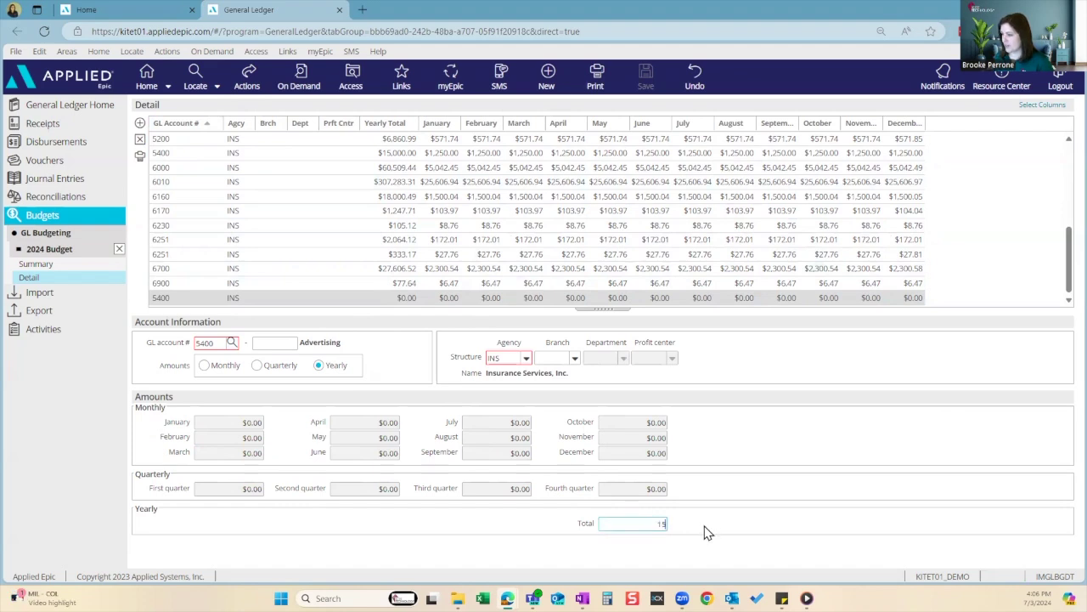
type("000")
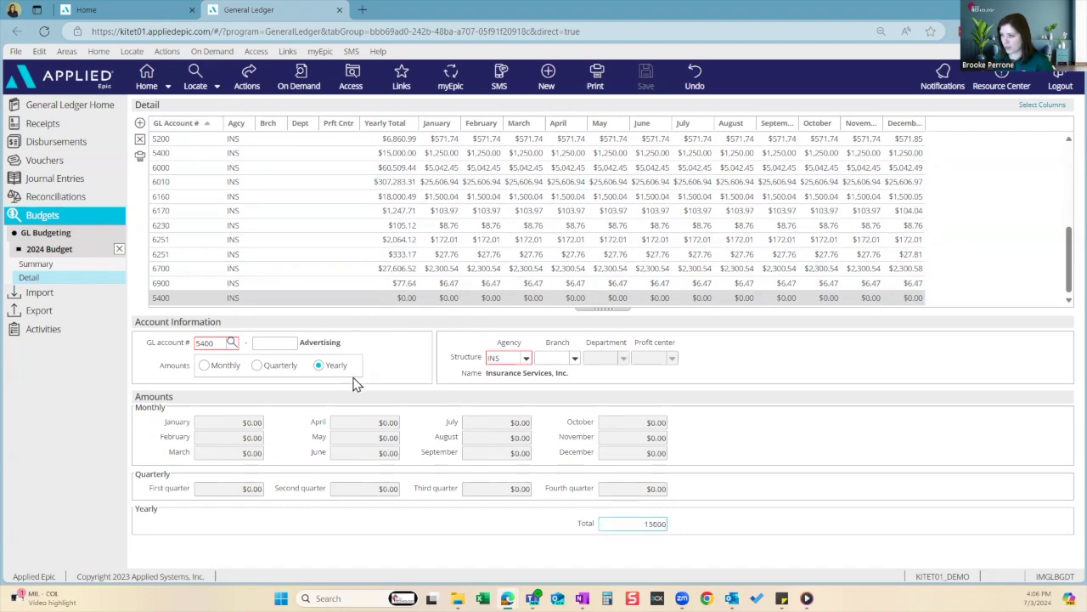
left_click(711, 520)
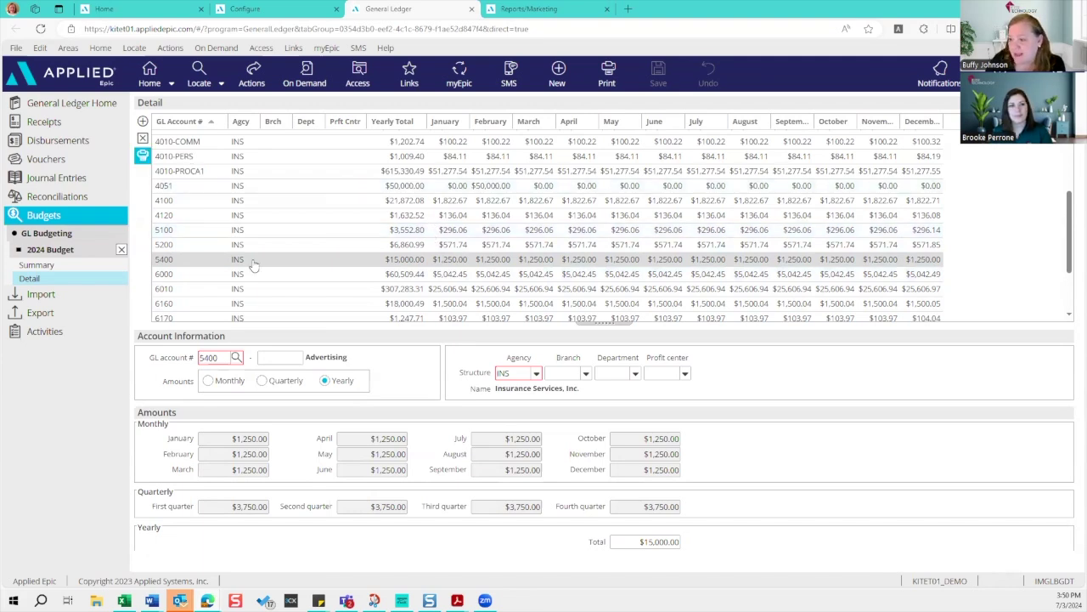
Close the 2024 Budget, then review the layouts and print preview of the Income Statement - Actual vs. Budget - Month & YTD report.
left_click(121, 251)
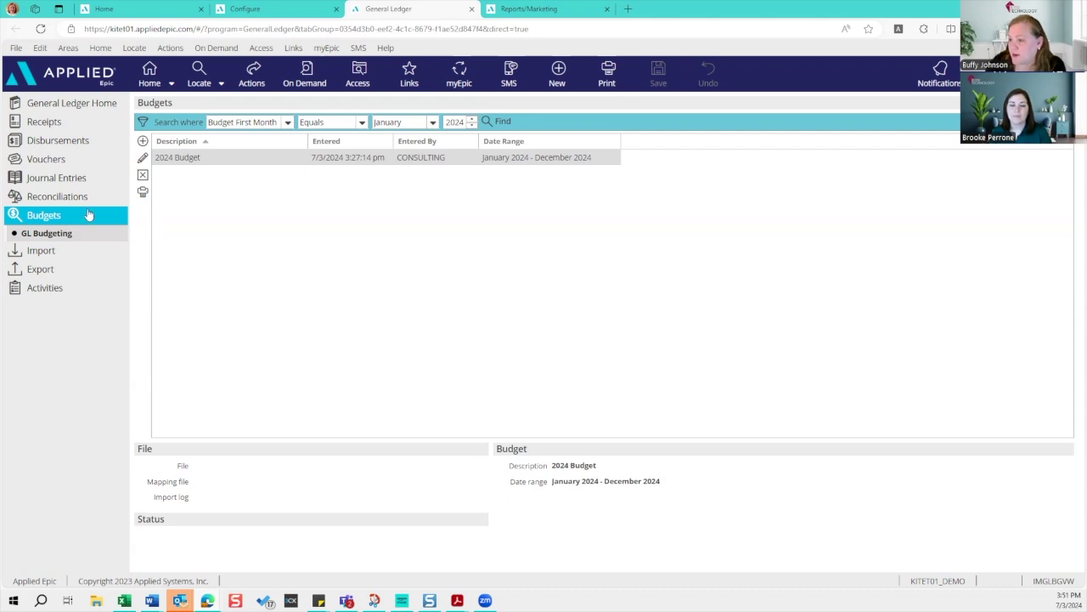
left_click(565, 10)
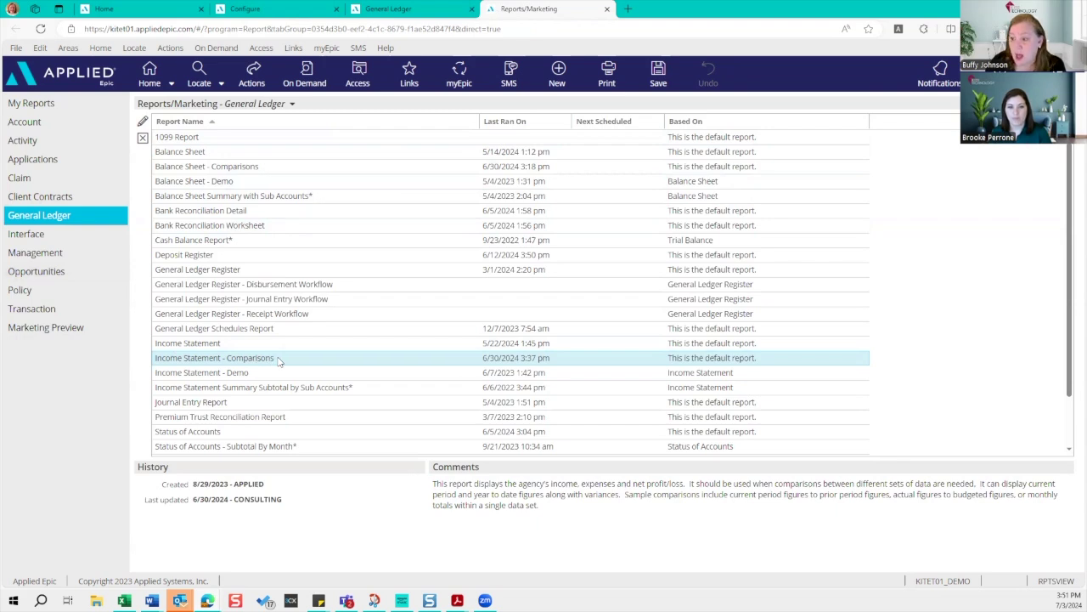
left_click(39, 105)
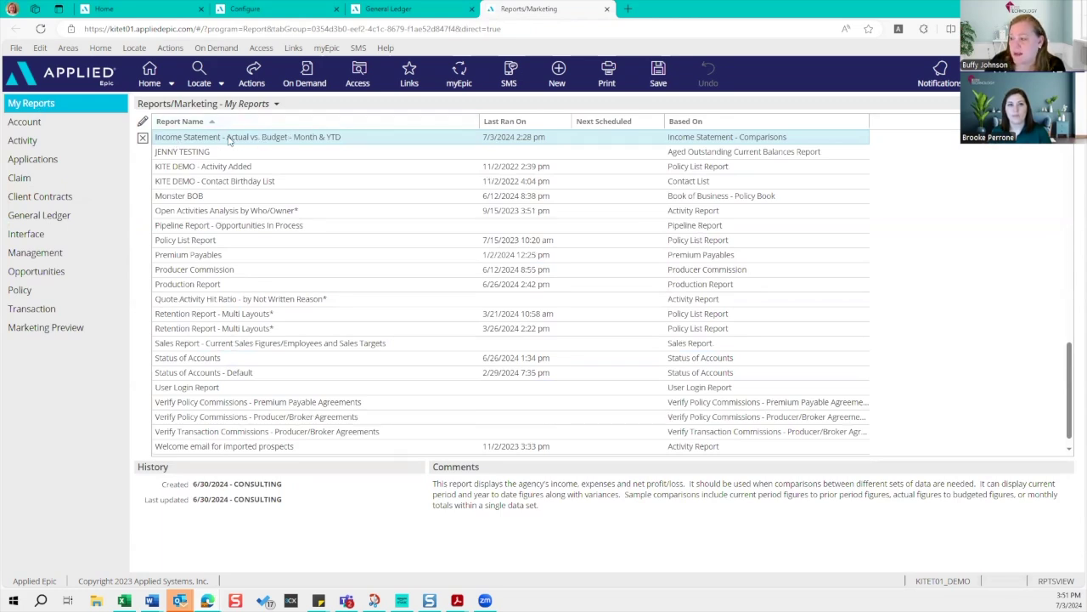
double_click(355, 139)
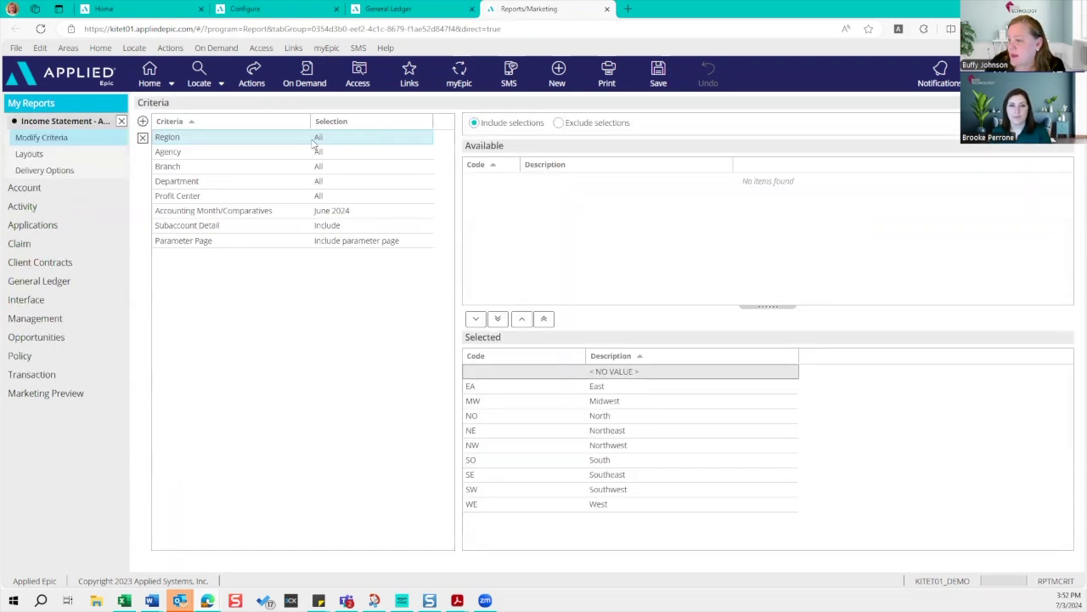
left_click(50, 155)
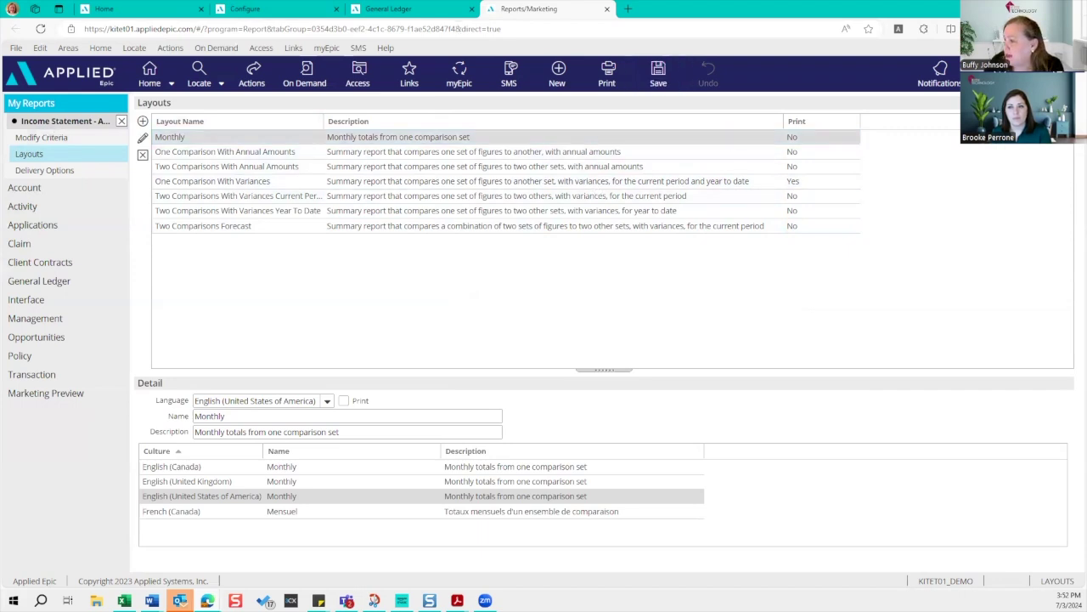
scroll(406, 197, "down", 2)
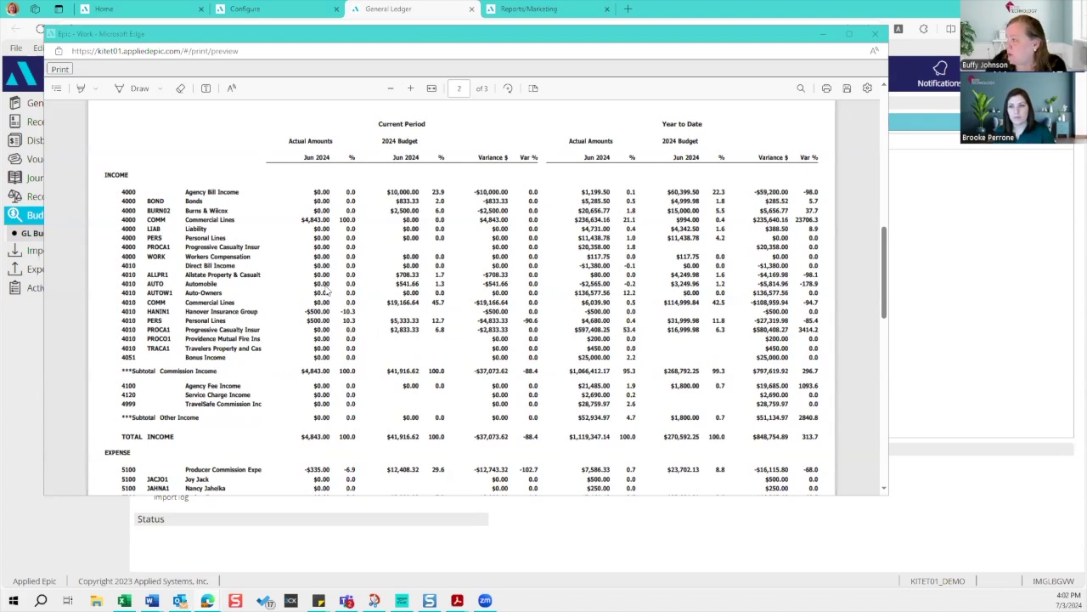
left_click(824, 38)
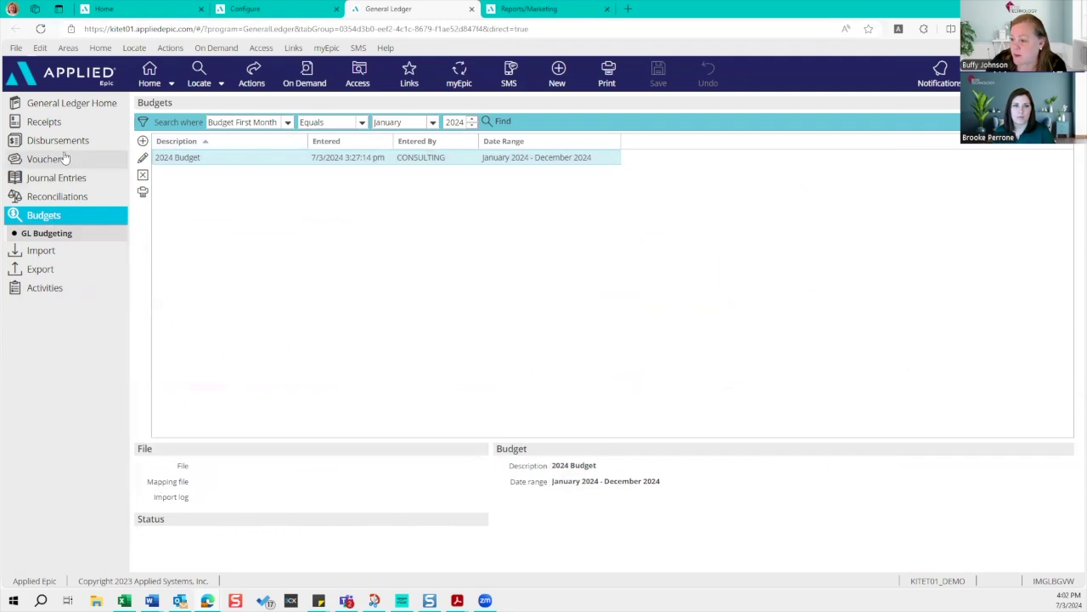
Create a budget described as 2024 Forecast from the existing 2024 Budget, starting January 2024, and continue to its detail.
left_click(142, 141)
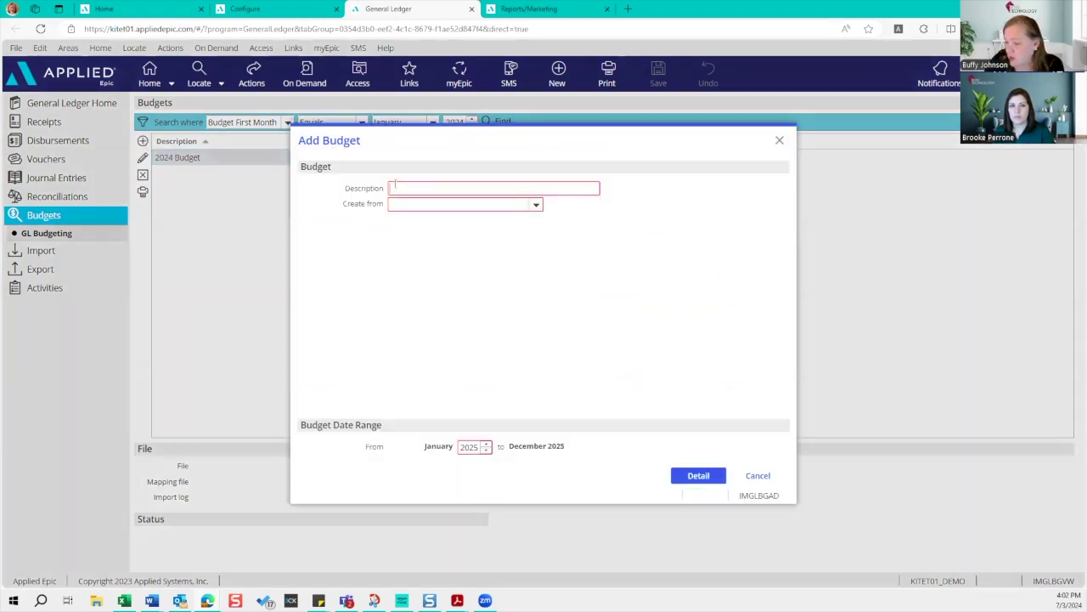
type("2024")
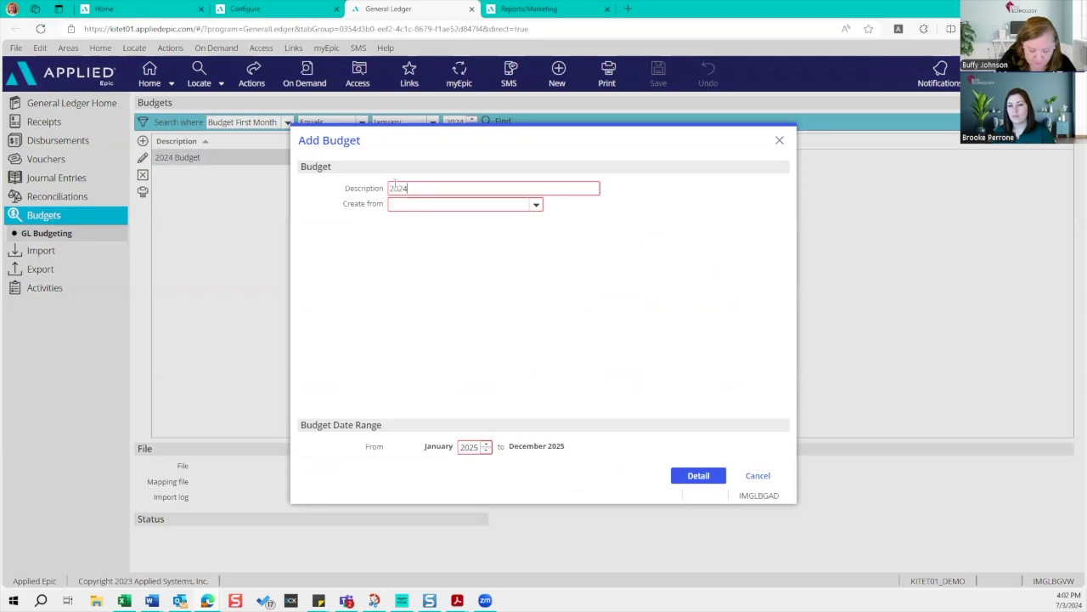
type(" Forecast")
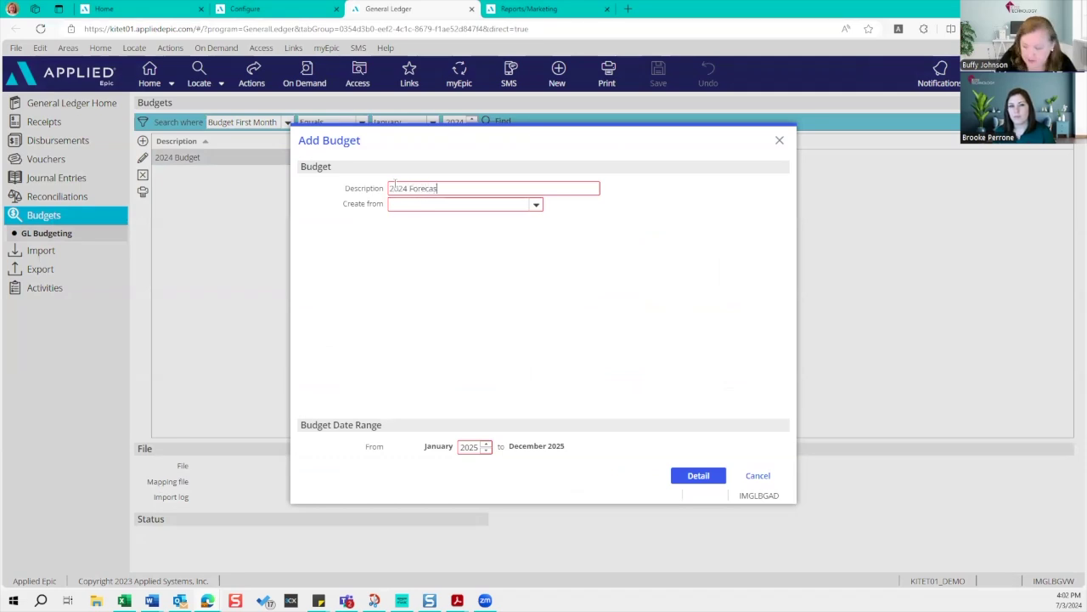
left_click(536, 206)
left_click(436, 251)
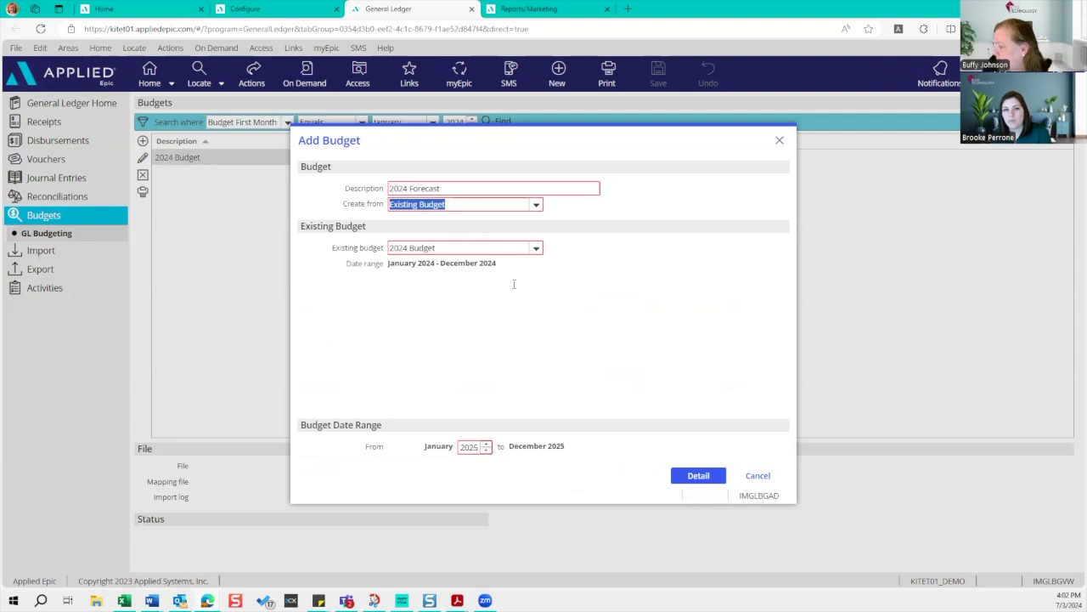
left_click(485, 451)
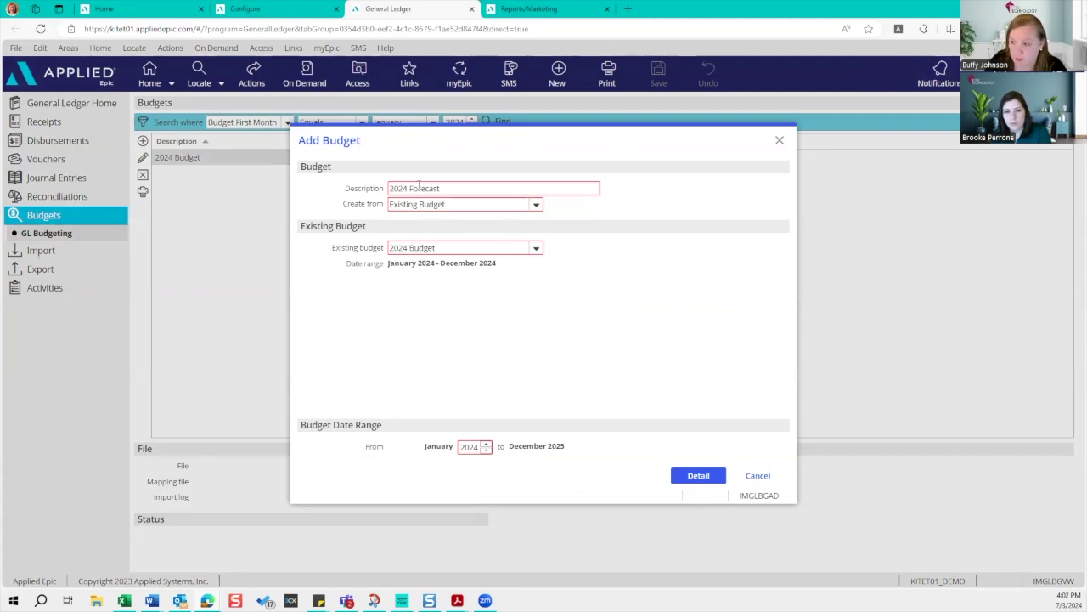
left_click(700, 477)
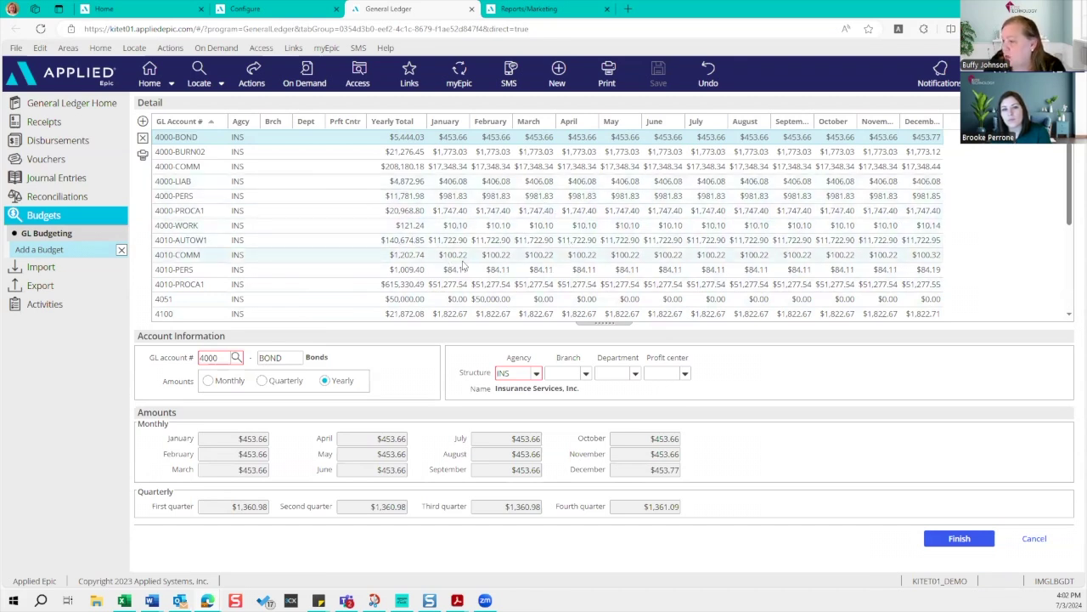
Switch advertising account 5400 in the forecast to monthly amounts and set July, August and September to $3,000 each.
scroll(471, 249, "down", 4)
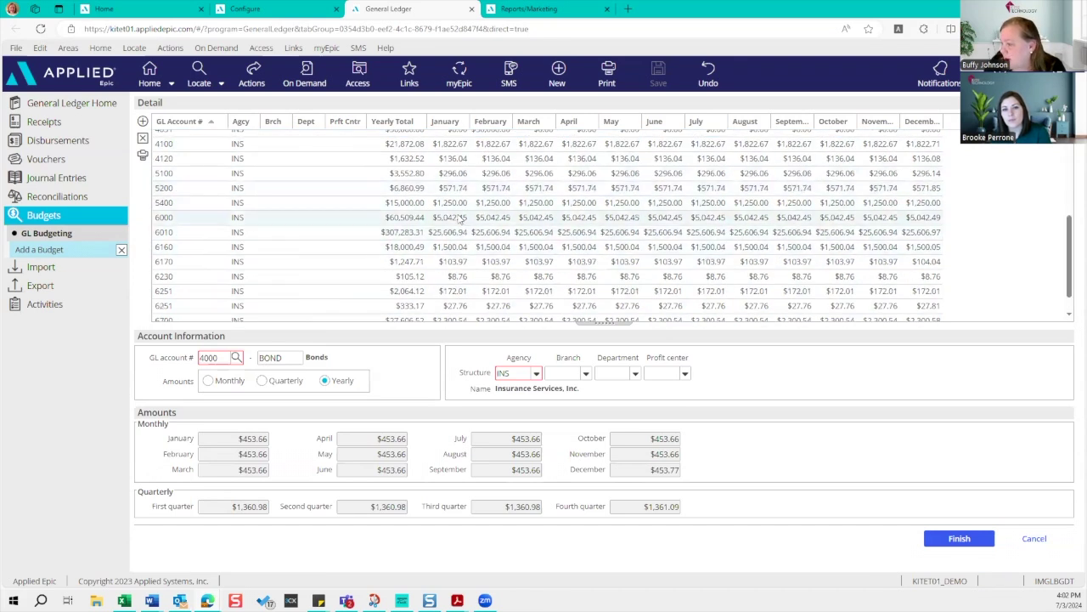
left_click(181, 206)
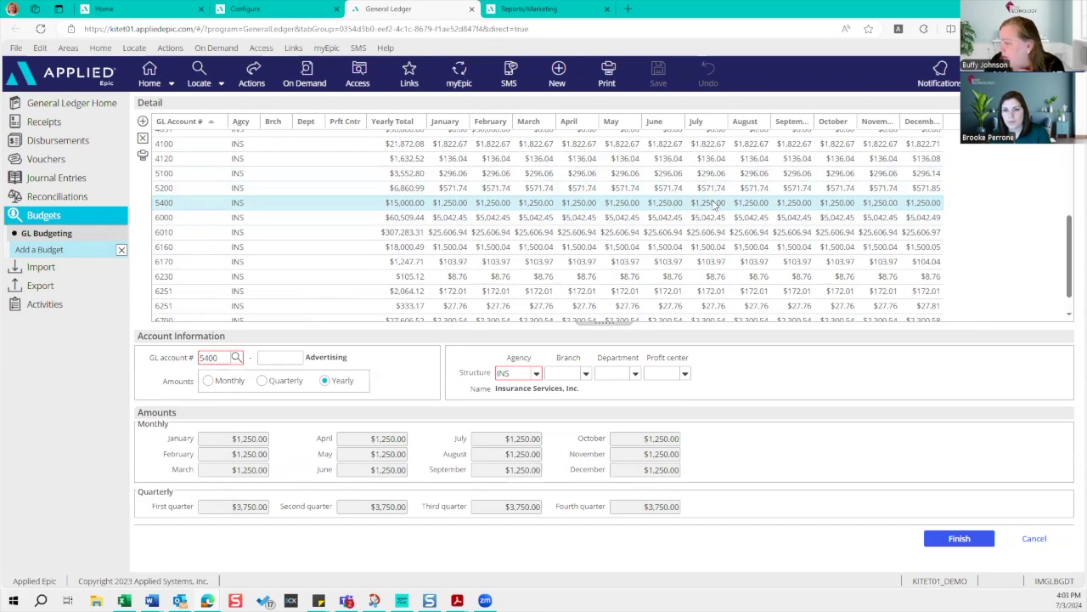
left_click(208, 382)
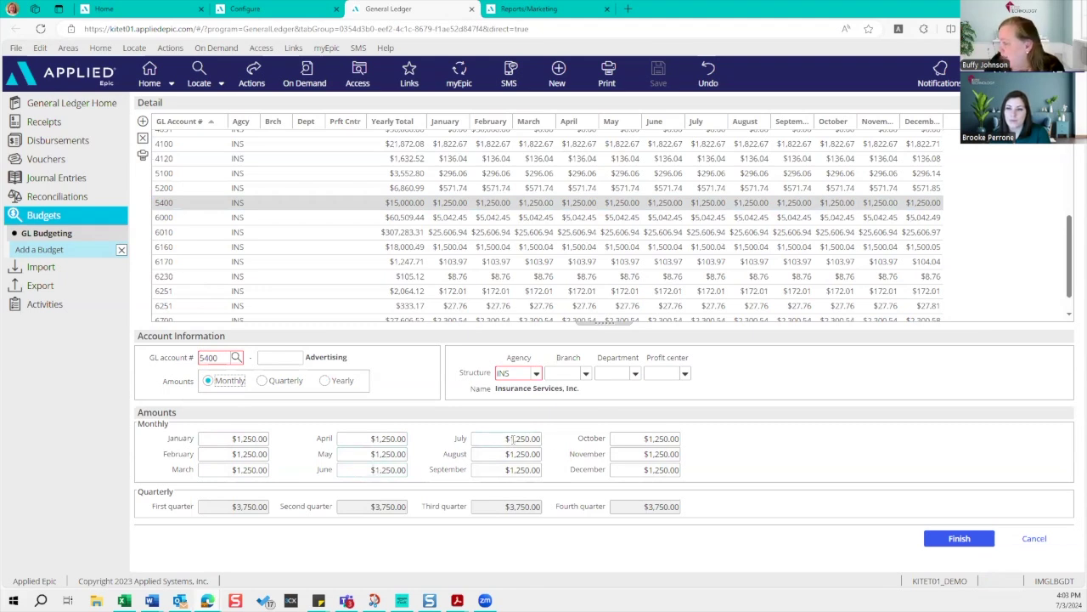
left_click(509, 439)
left_click_drag(509, 440, 589, 441)
type("3000")
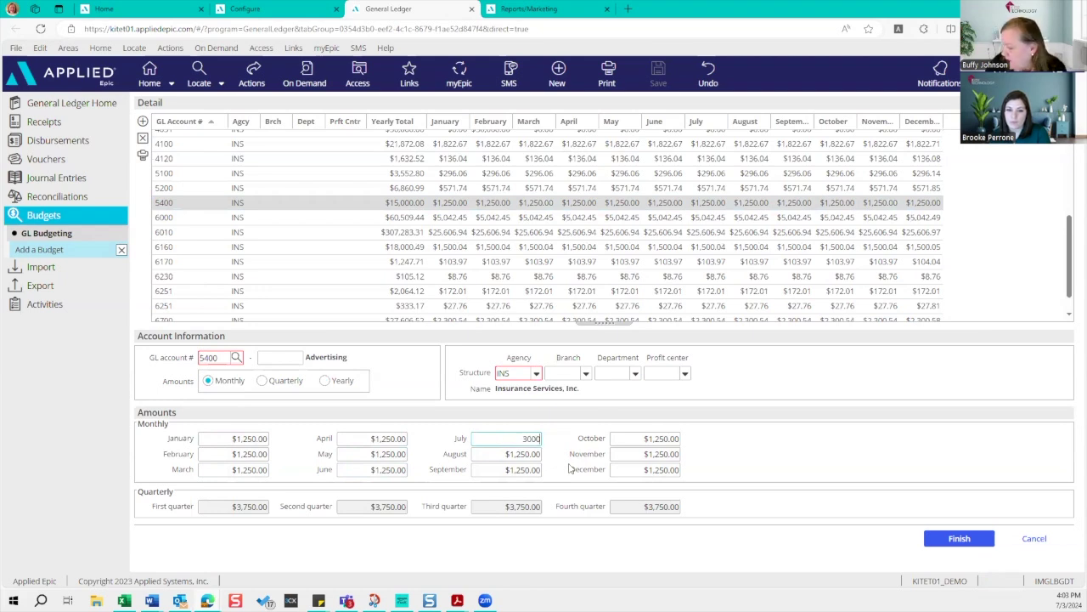
key("Tab")
type("3000")
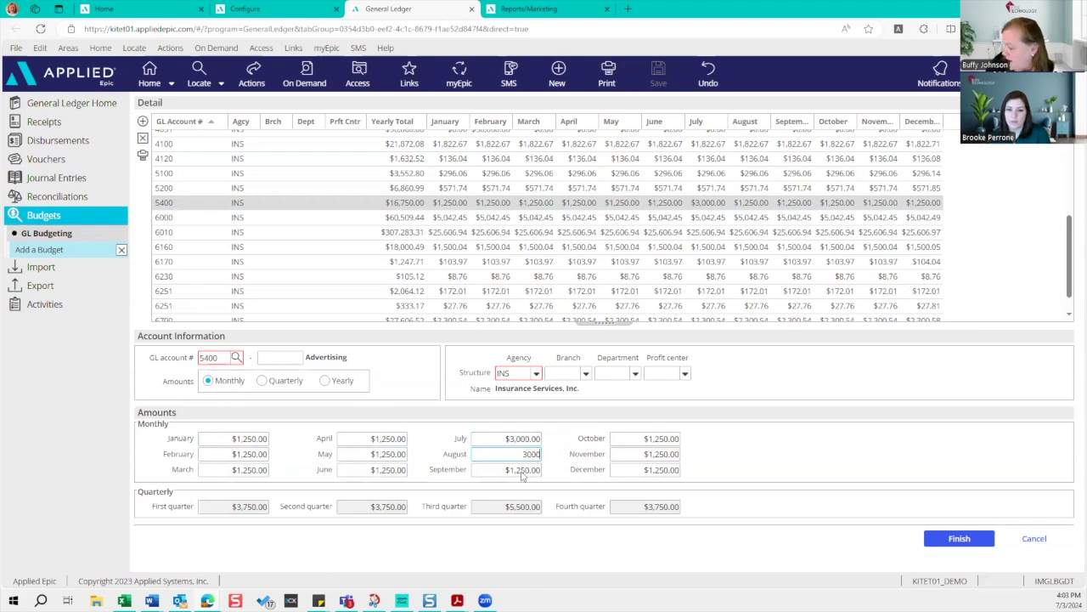
key("Tab")
type("3000")
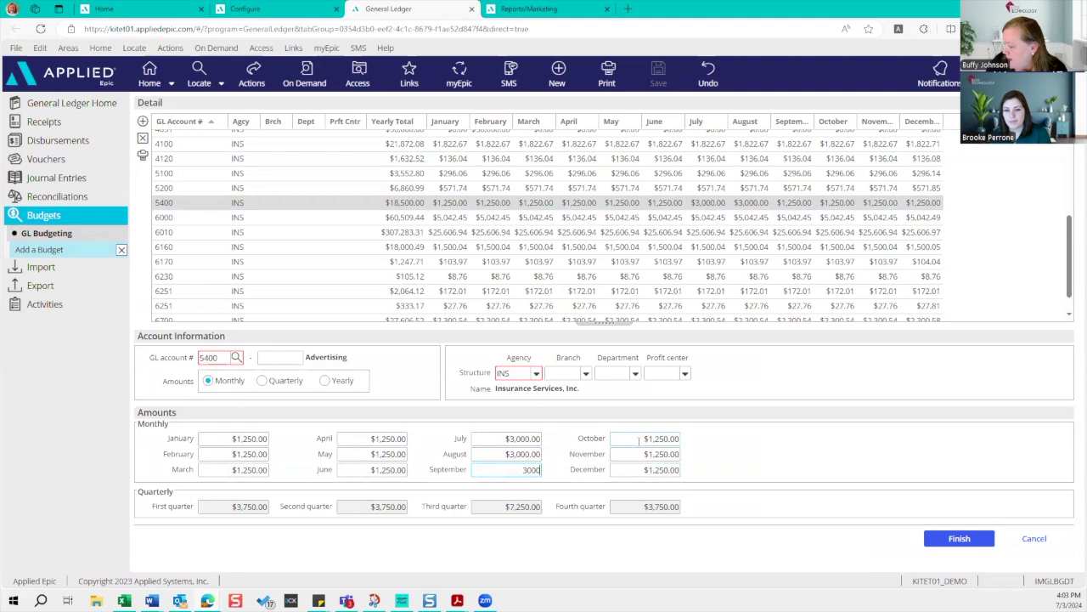
Set account 5400's October, November and December amounts to $3,000 each and finish the forecast budget.
key("Tab")
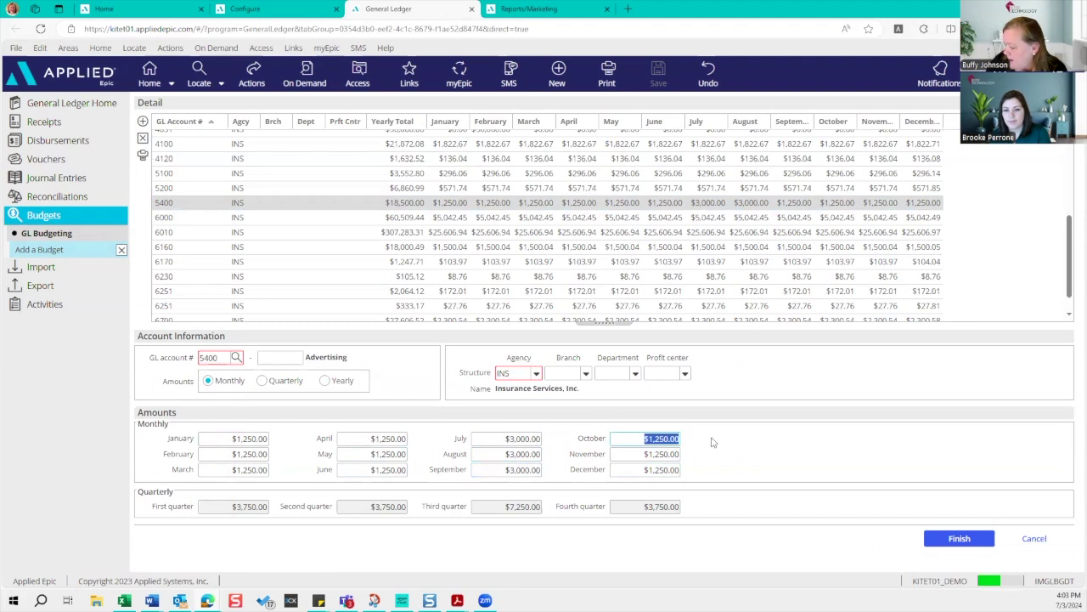
type("3,00")
type("0")
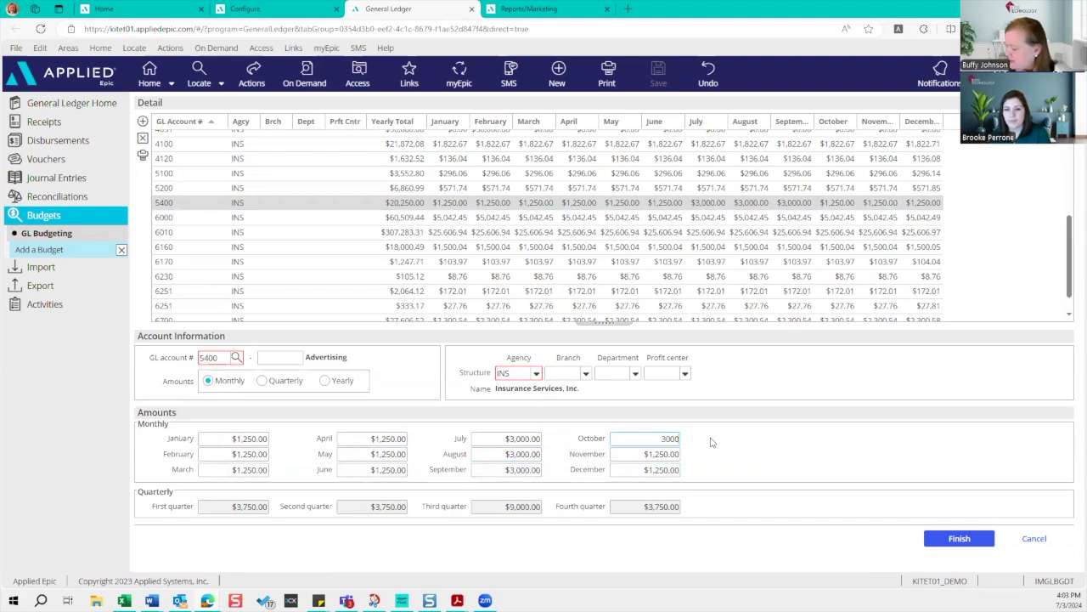
key("Tab")
type("3000")
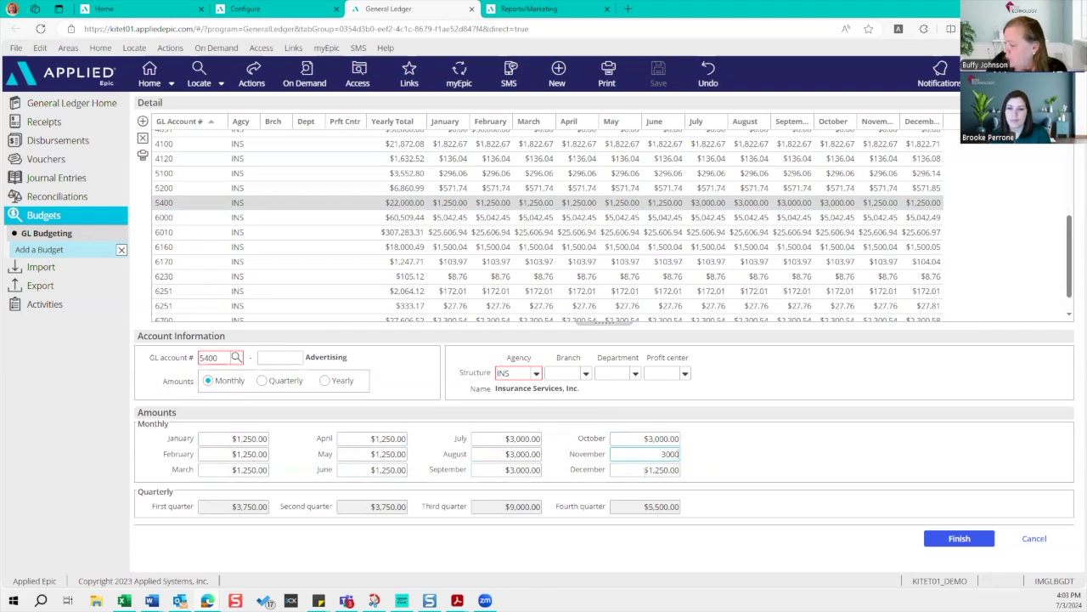
key("Tab")
type("3000")
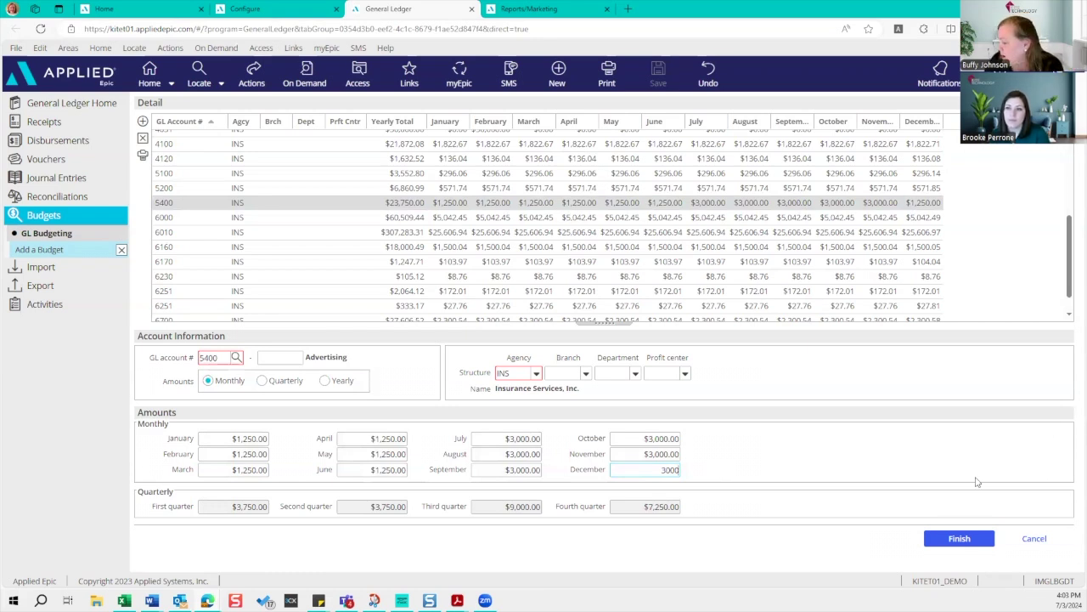
left_click(952, 540)
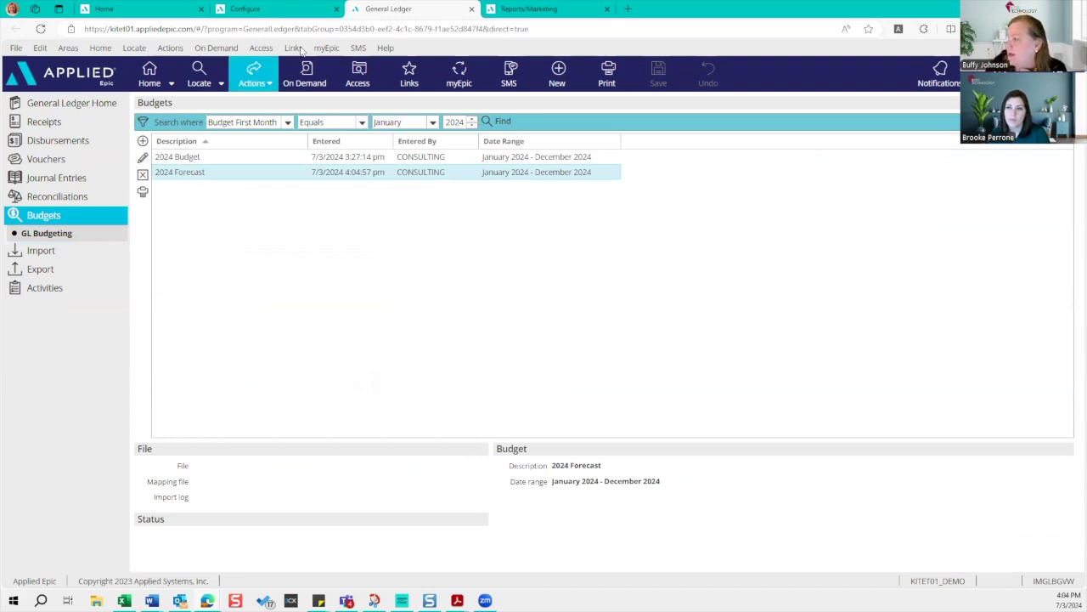
In the income statement report's layouts, turn off printing for One Comparison With Variances and turn it on for Two Comparisons With Variances Current Period.
left_click(562, 10)
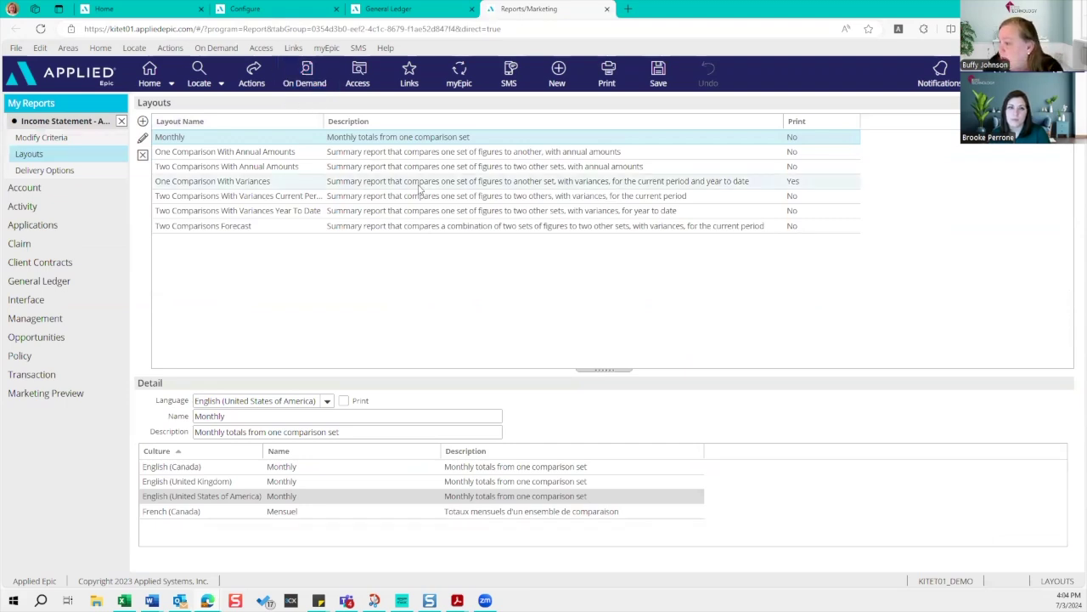
left_click(253, 196)
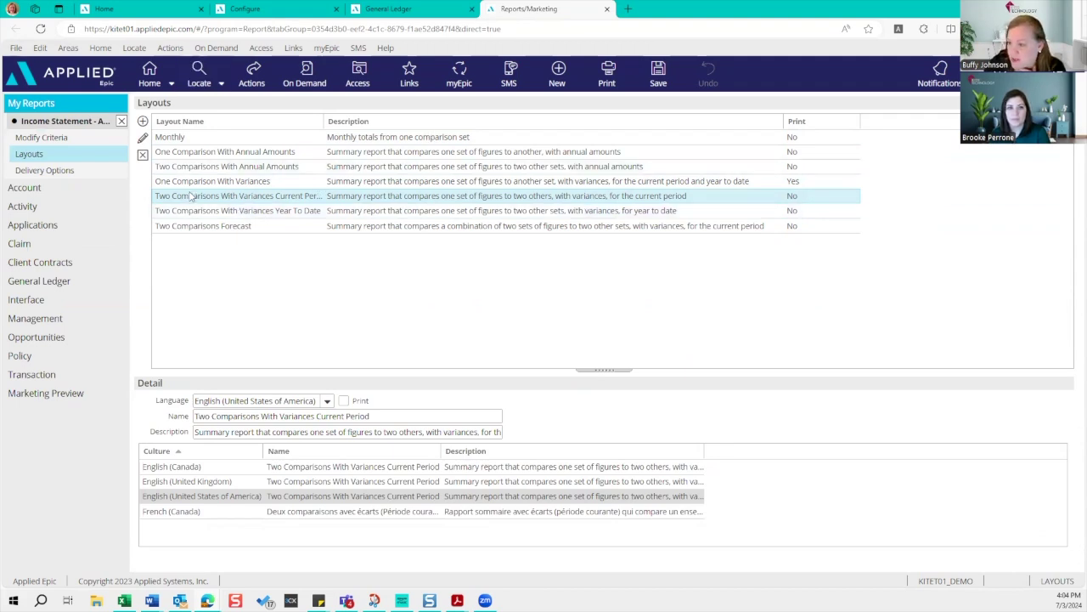
key("Down")
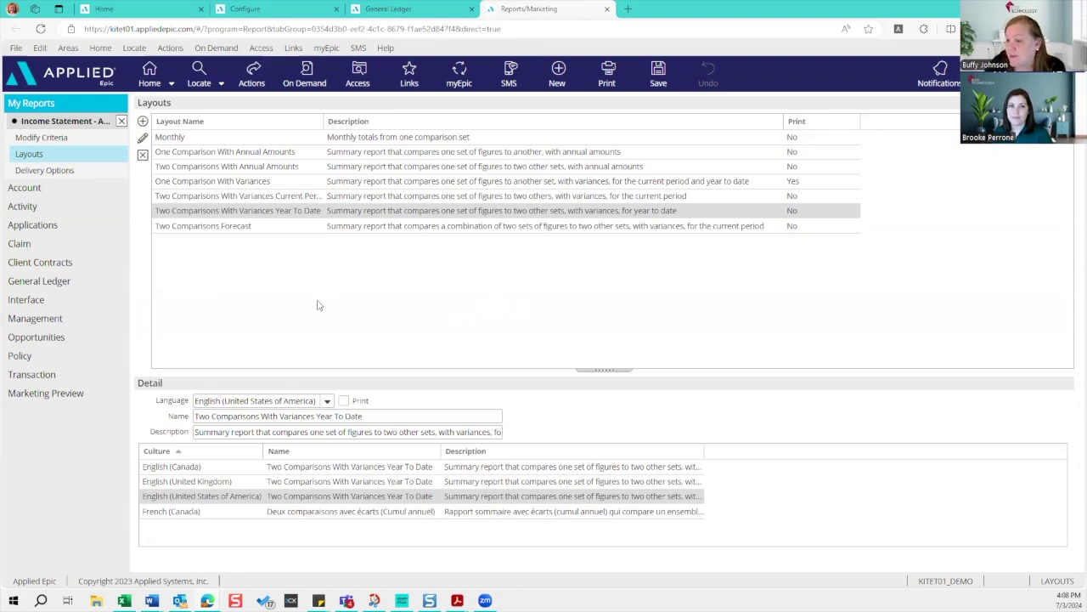
left_click(398, 182)
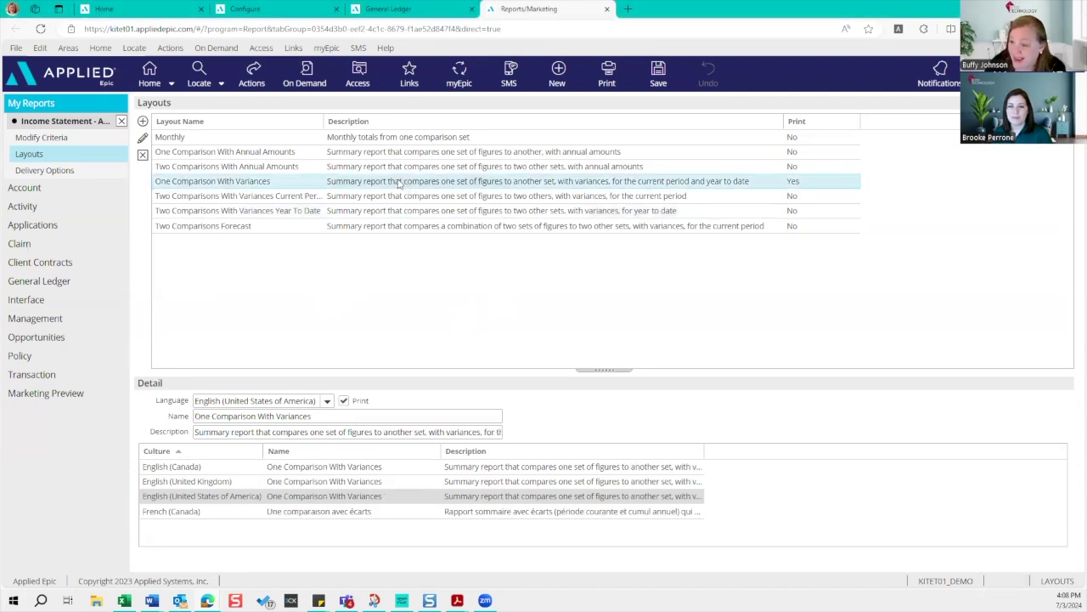
left_click(344, 401)
left_click(460, 196)
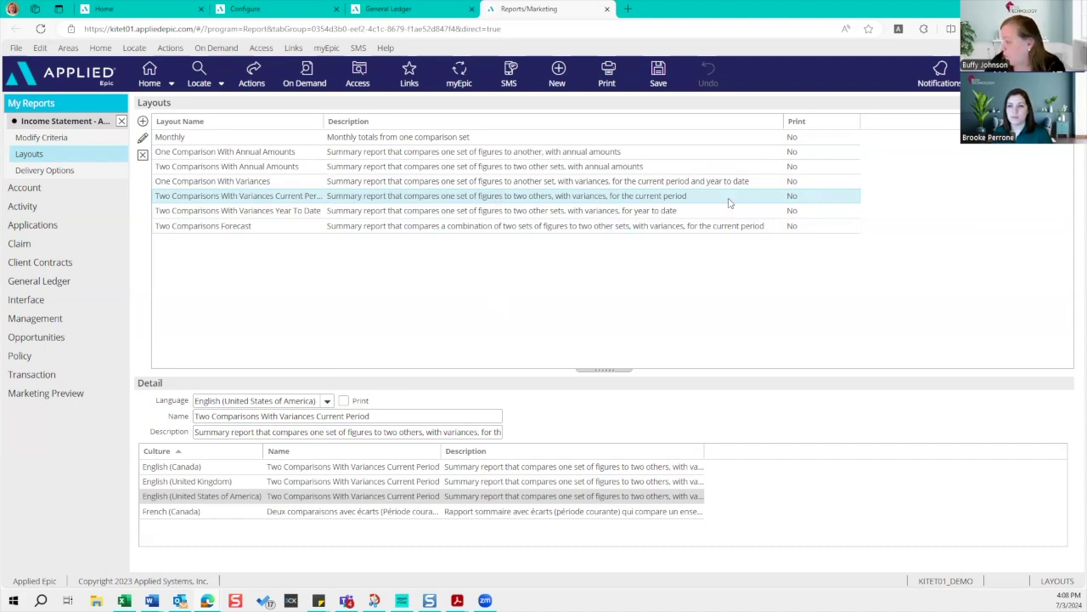
left_click(343, 400)
left_click(489, 227)
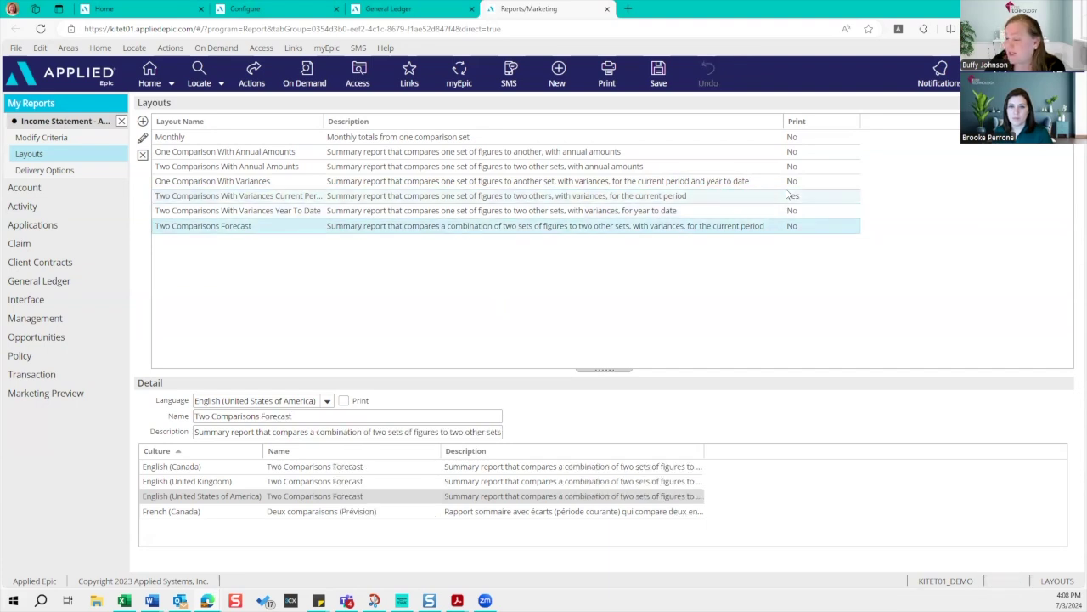